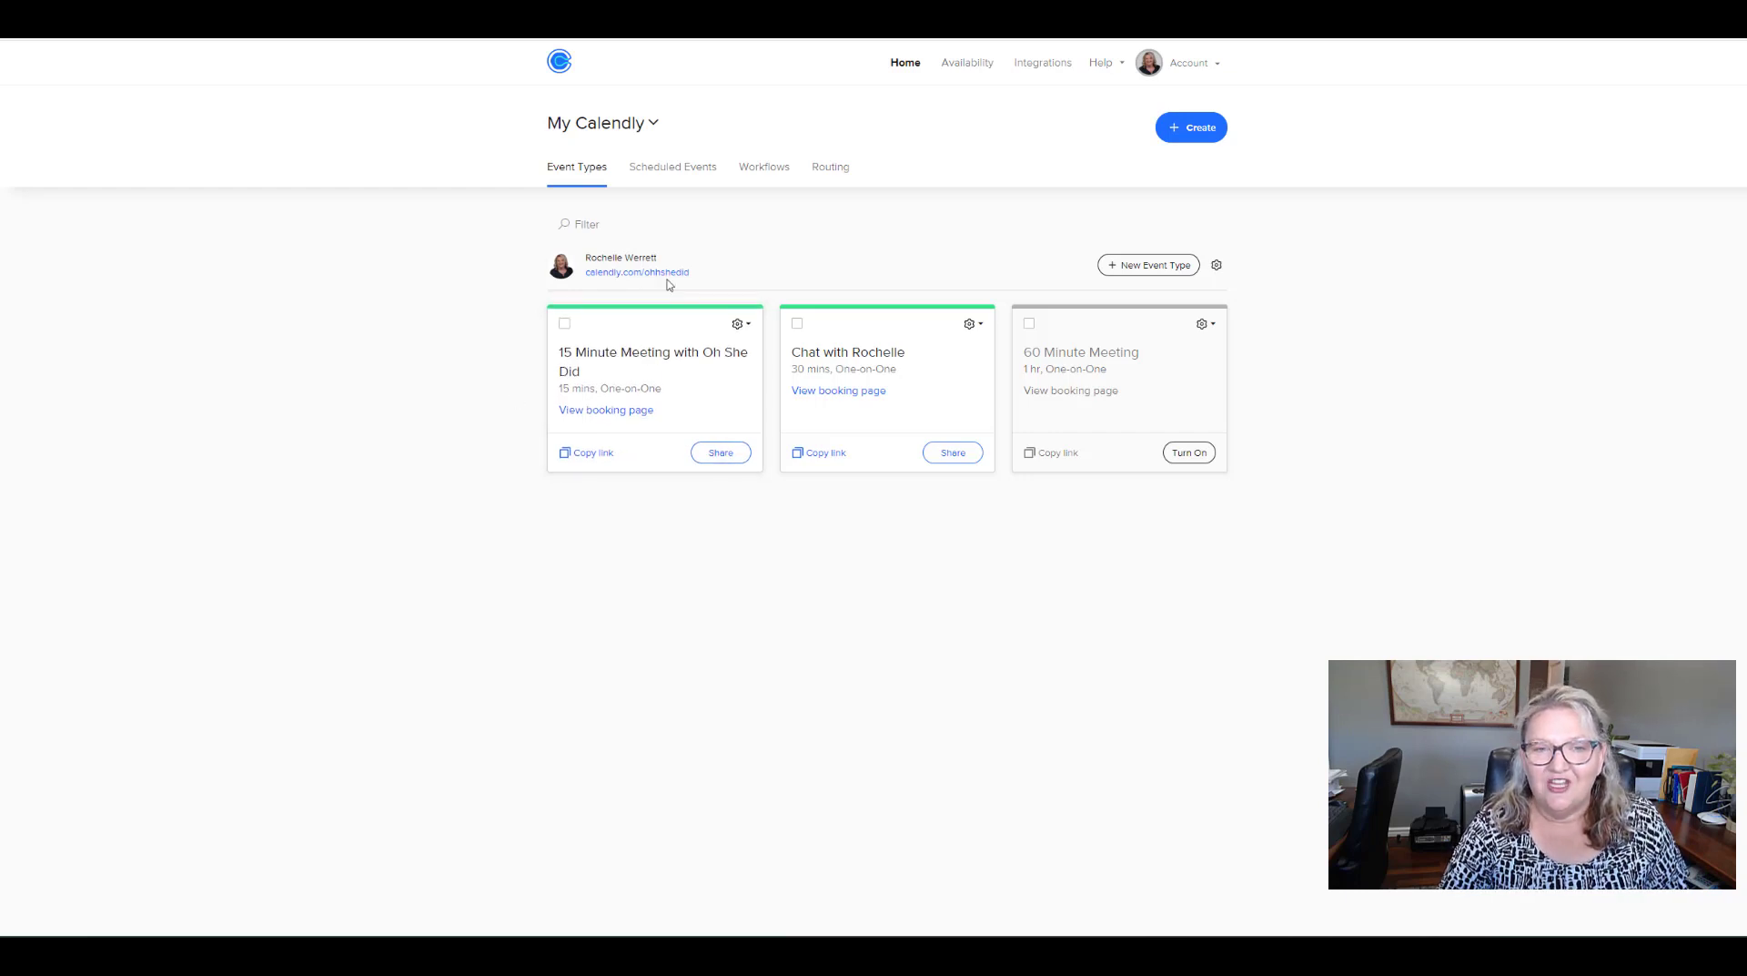
Step: Share the 15 Minute Meeting with Oh She Did event to a website using the Inline Embed option
{"action": "left_click", "coordinate": [726, 453]}
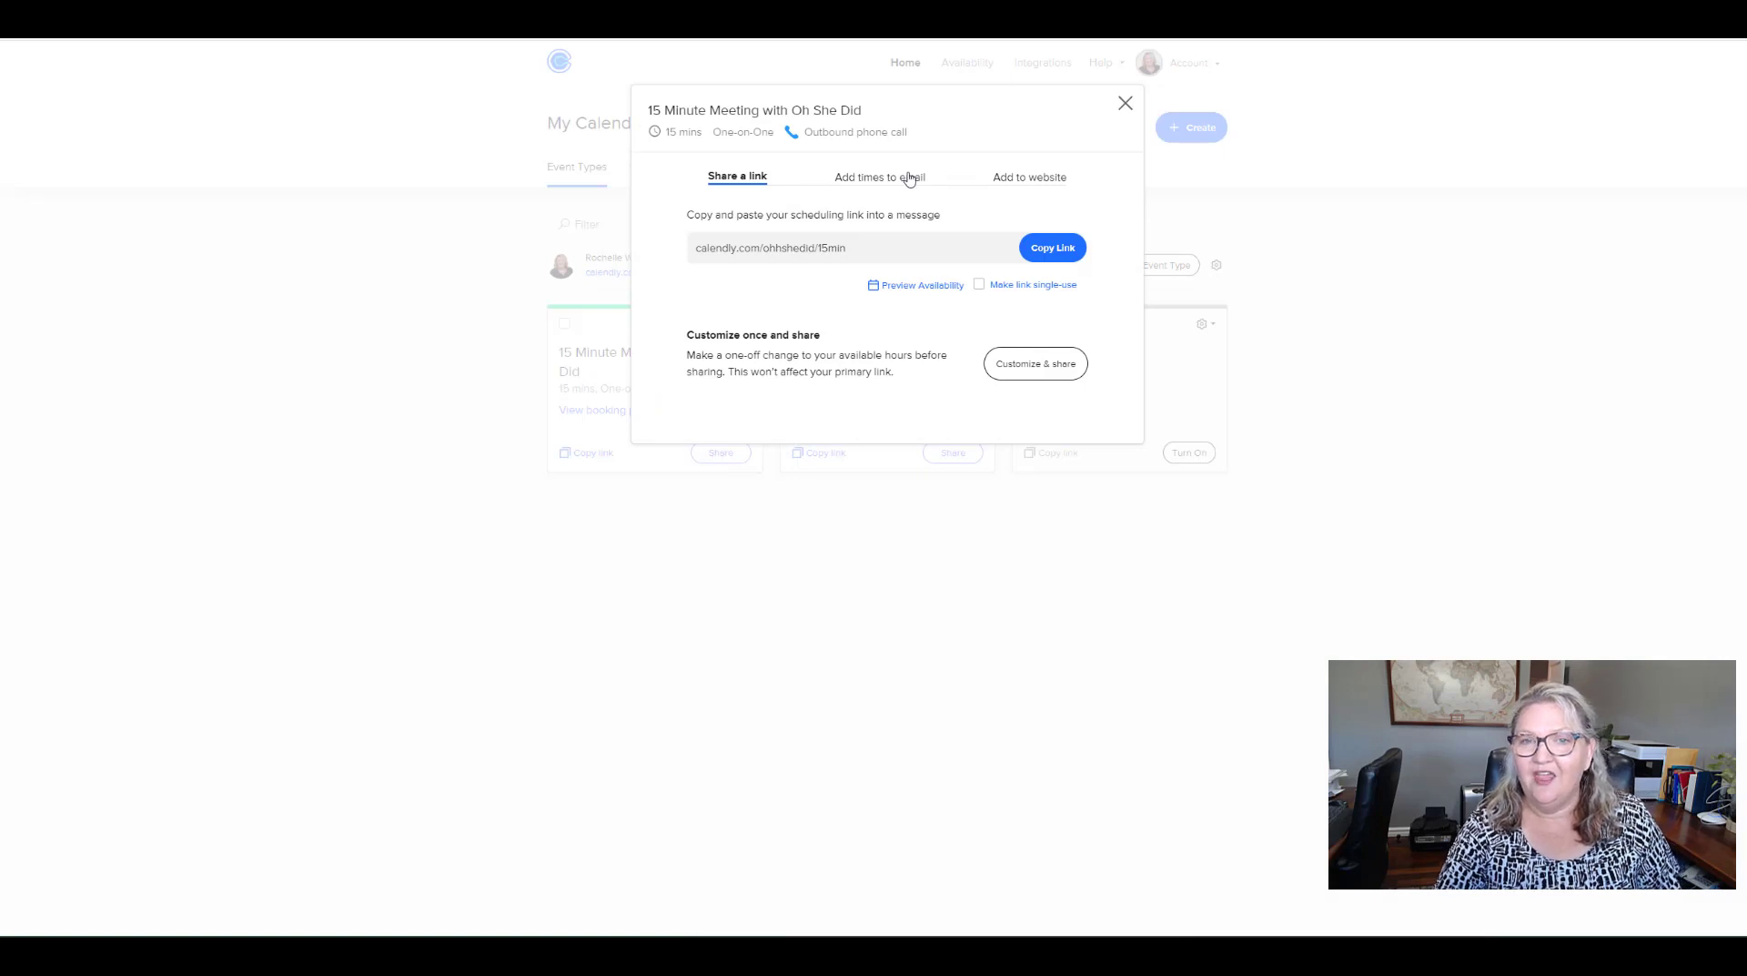
{"action": "left_click", "coordinate": [1031, 181]}
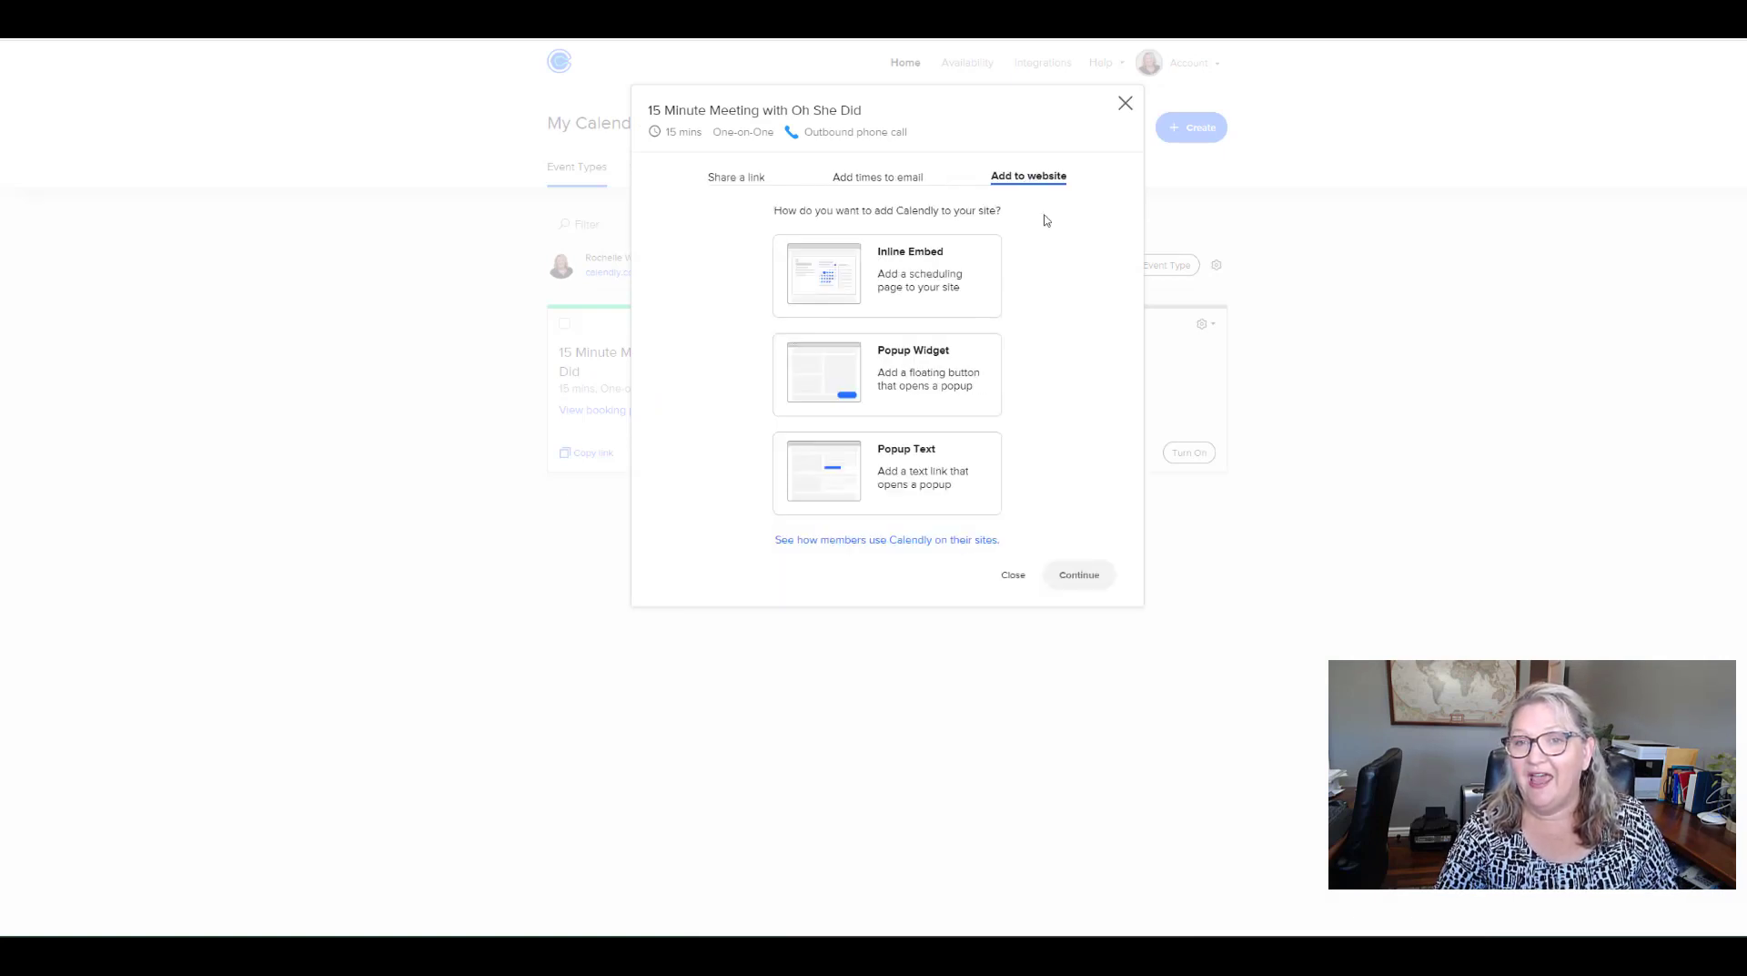
{"action": "left_click", "coordinate": [928, 283]}
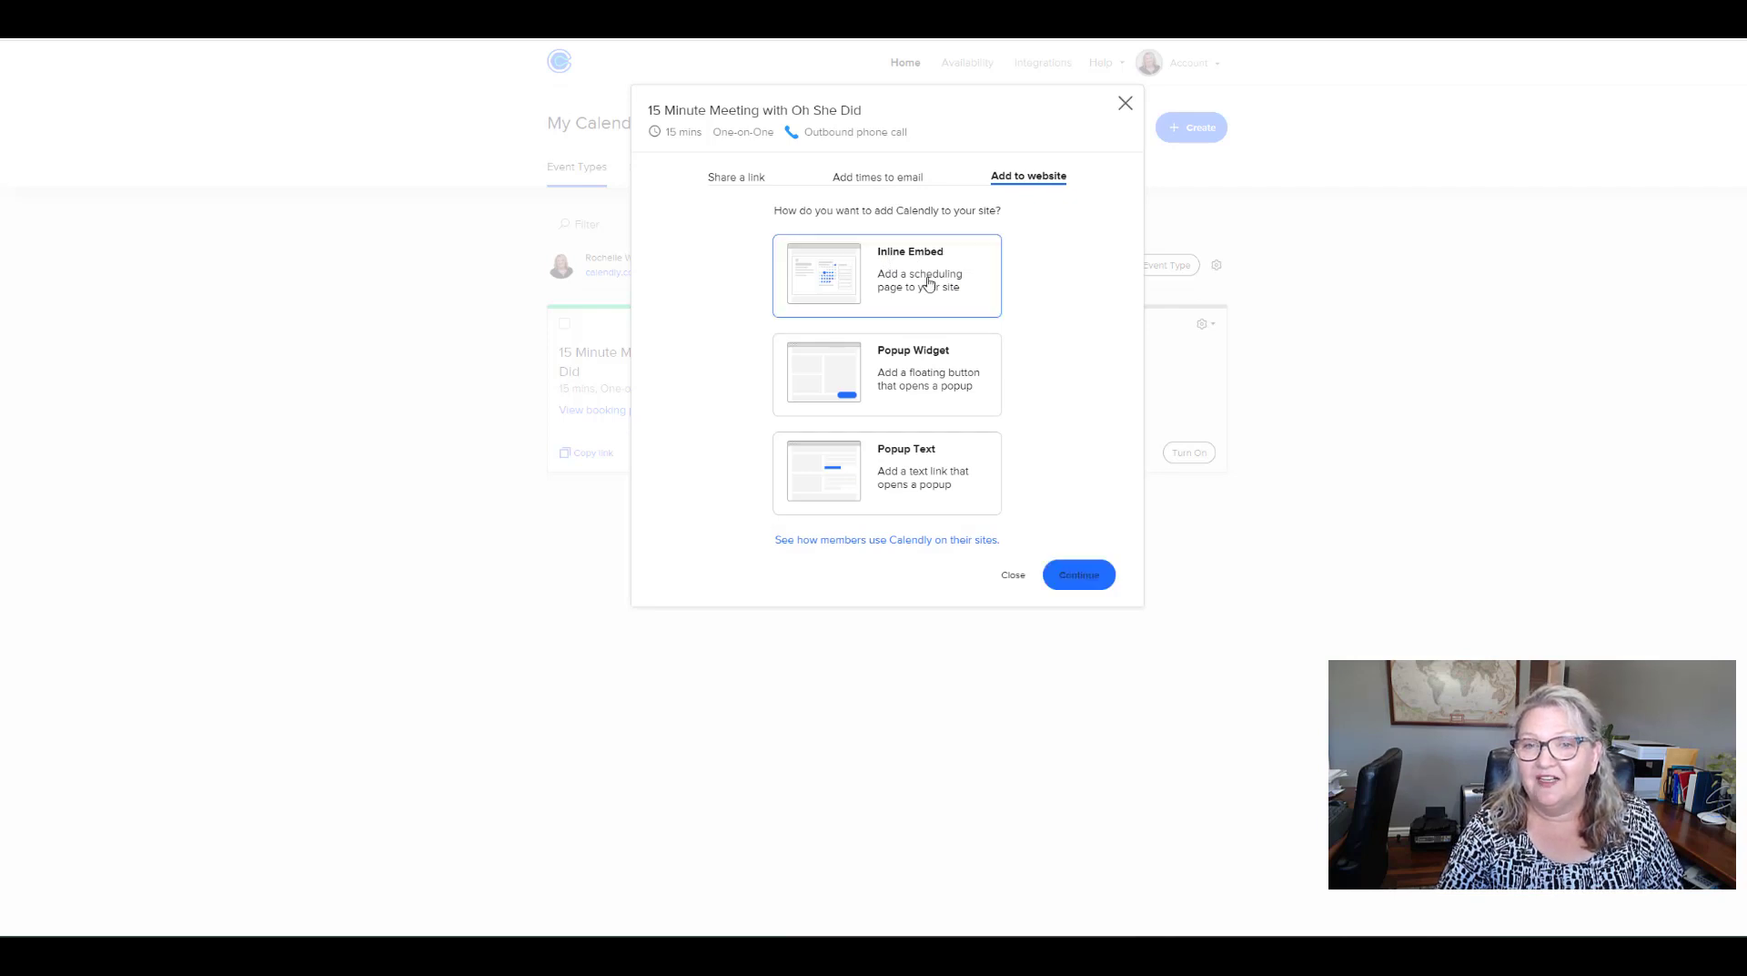
{"action": "left_click", "coordinate": [1088, 576]}
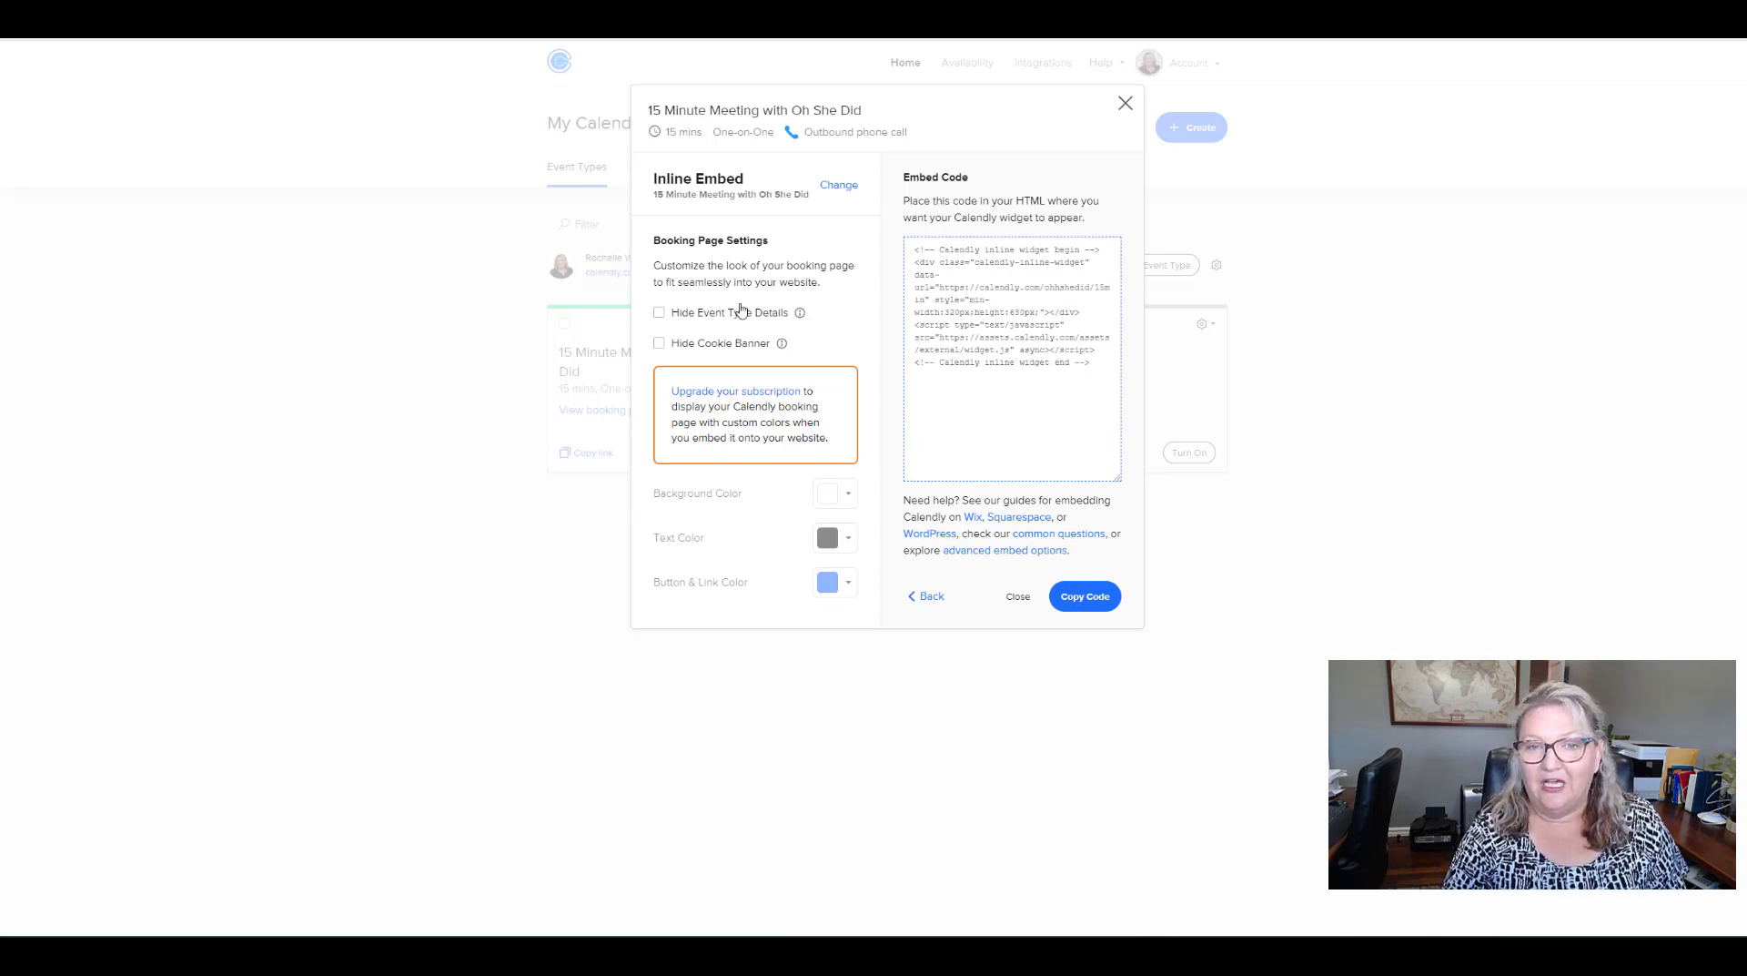
Step: Hide the cookie banner in the booking page settings and copy the inline embed code
{"action": "left_click", "coordinate": [658, 344]}
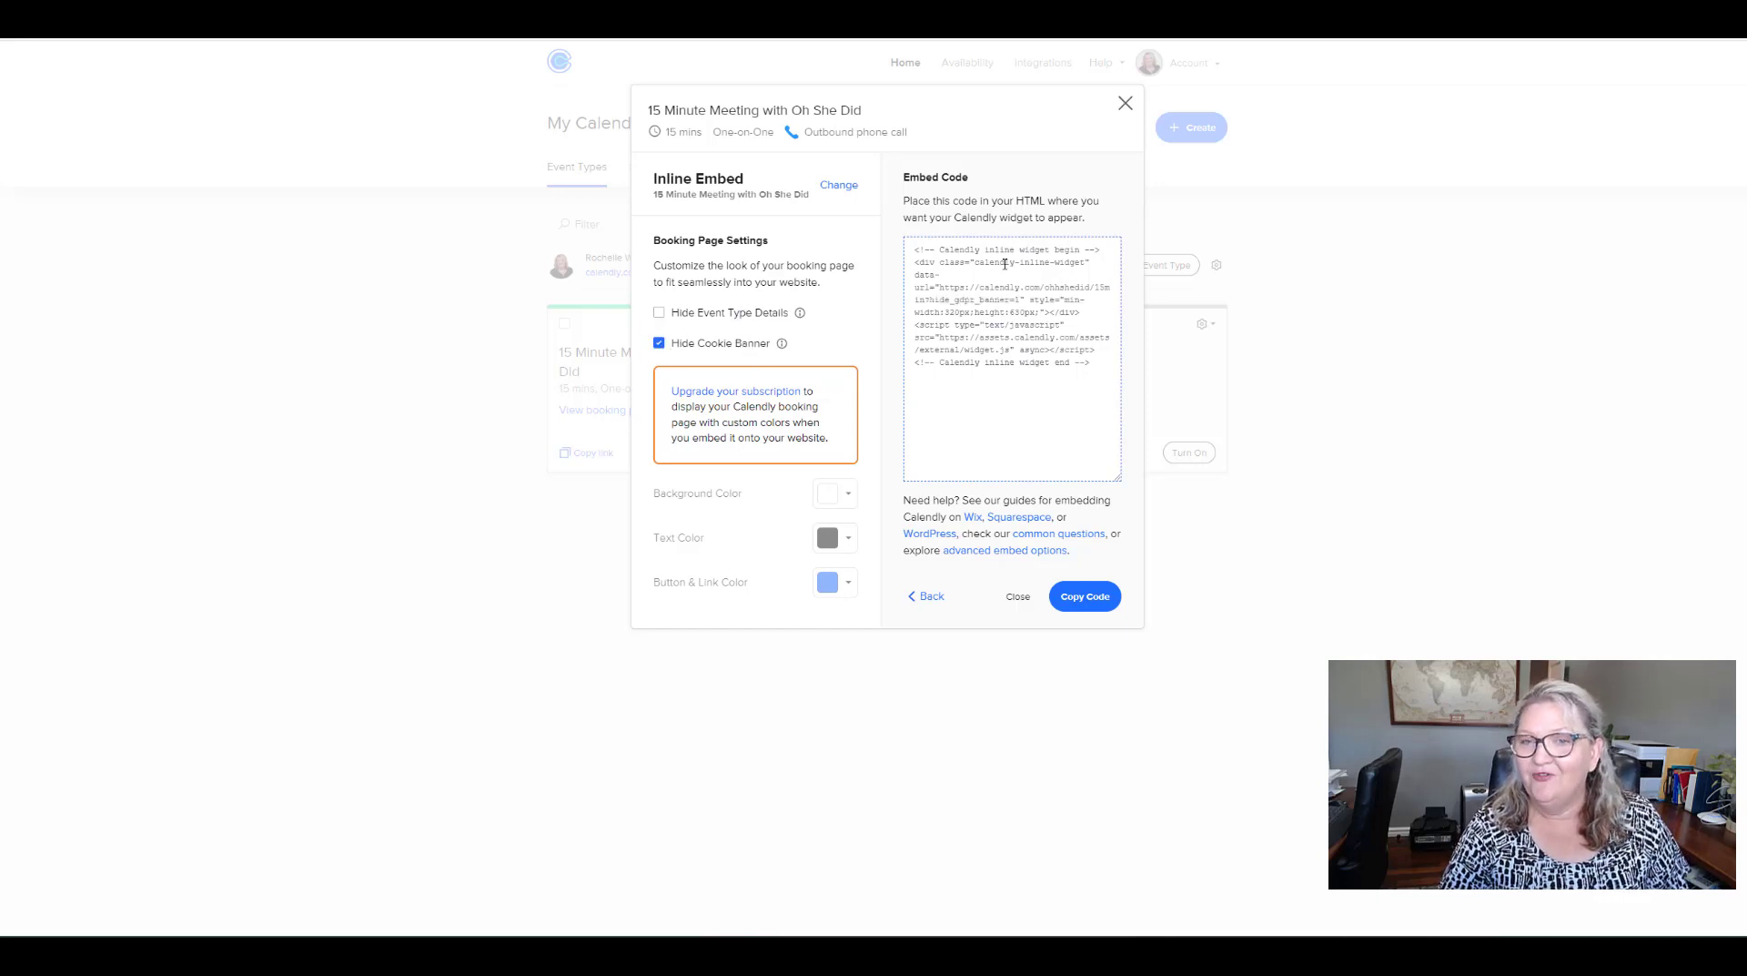
{"action": "left_click", "coordinate": [977, 287]}
{"action": "left_click", "coordinate": [1084, 597]}
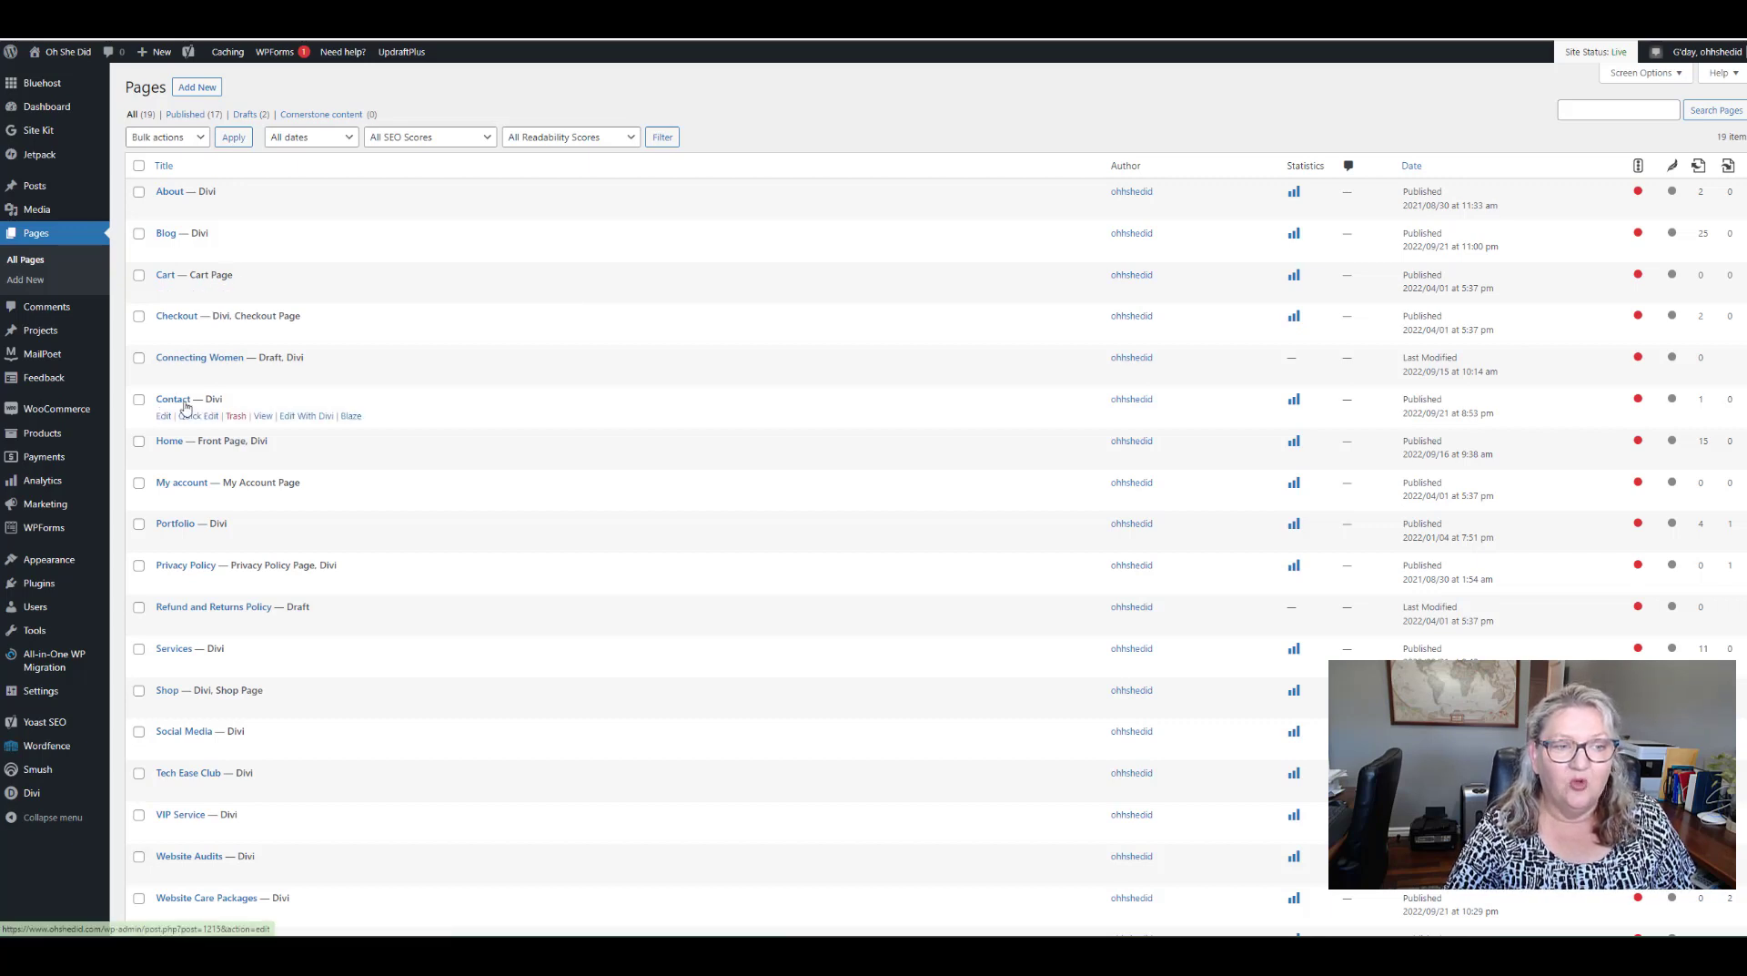
Step: Open the WordPress Contact page in the Divi builder and insert a Code module directly below the Schedule A Call heading
{"action": "left_click", "coordinate": [306, 418]}
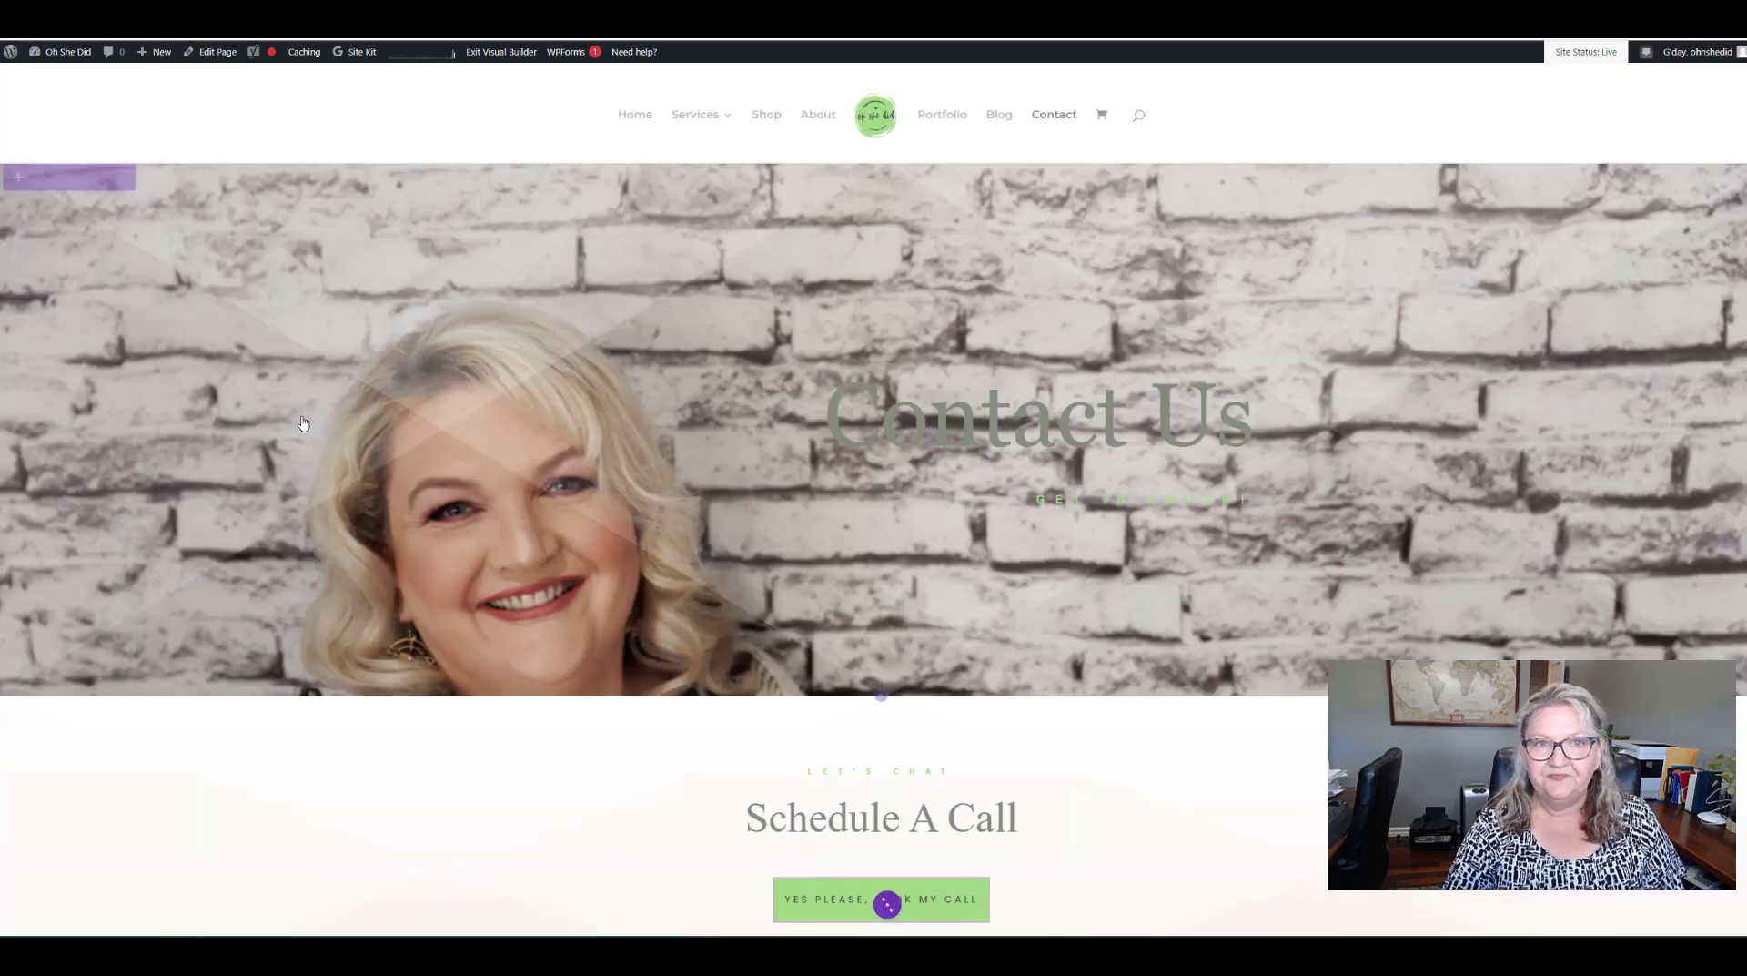
{"action": "scroll", "coordinate": [350, 413], "scroll_direction": "down", "scroll_amount": 3}
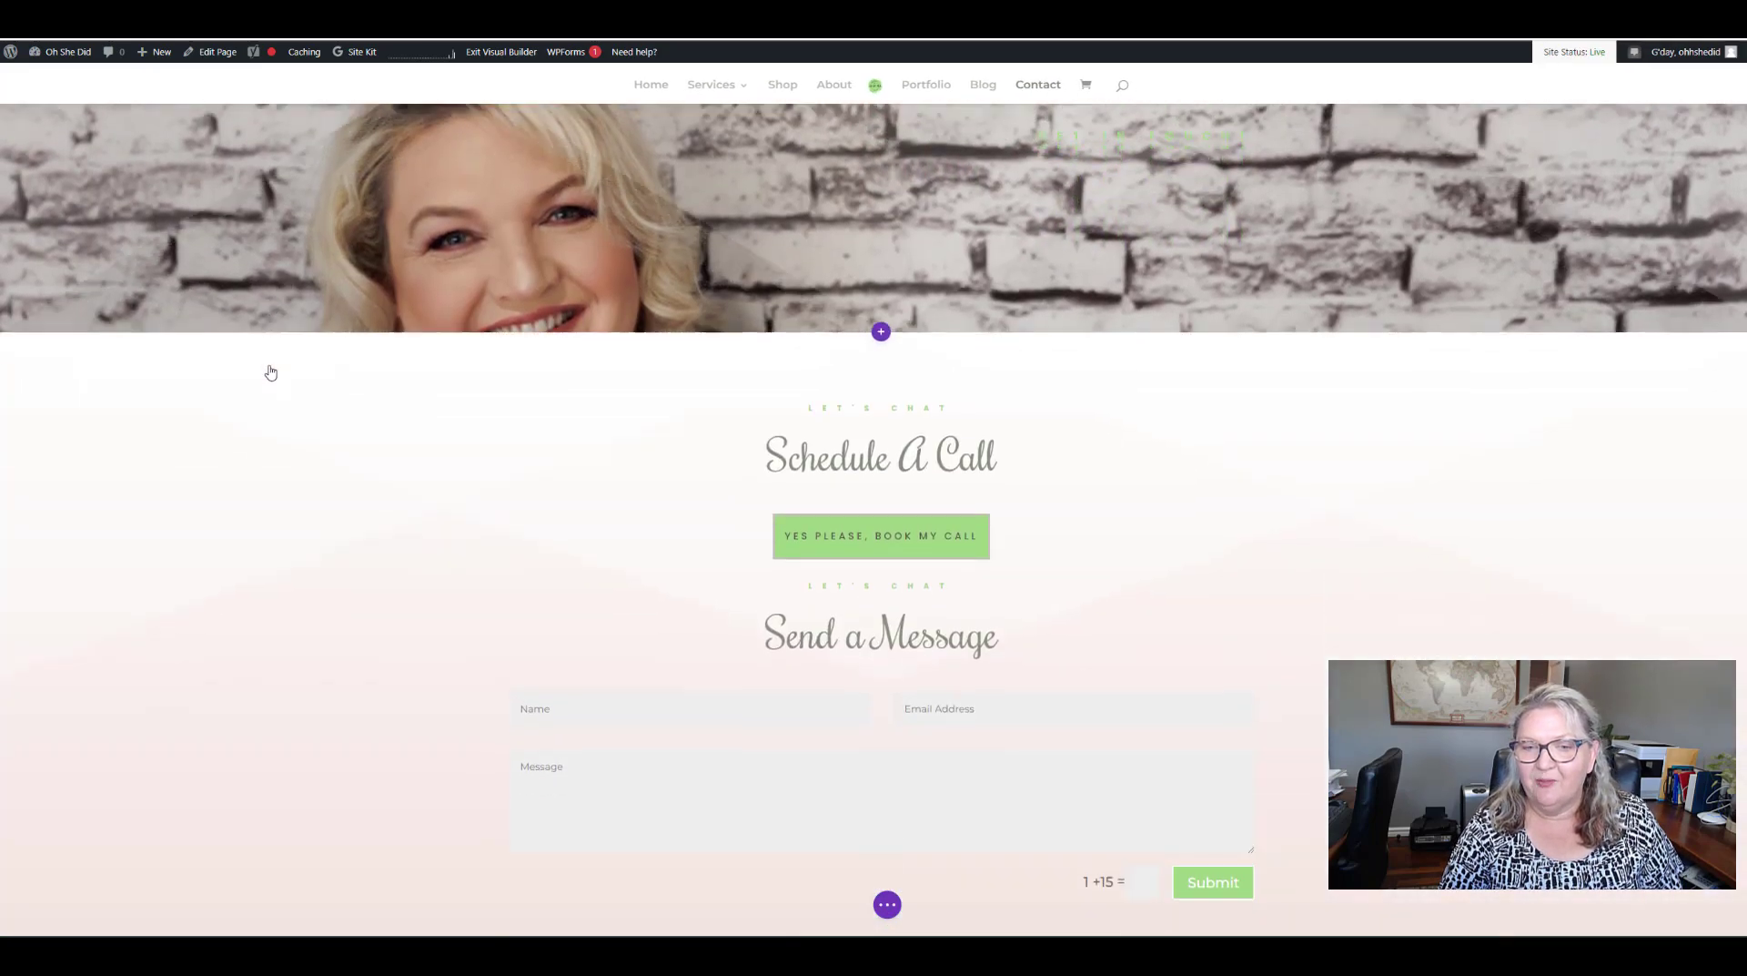
{"action": "scroll", "coordinate": [835, 442], "scroll_direction": "down", "scroll_amount": 1}
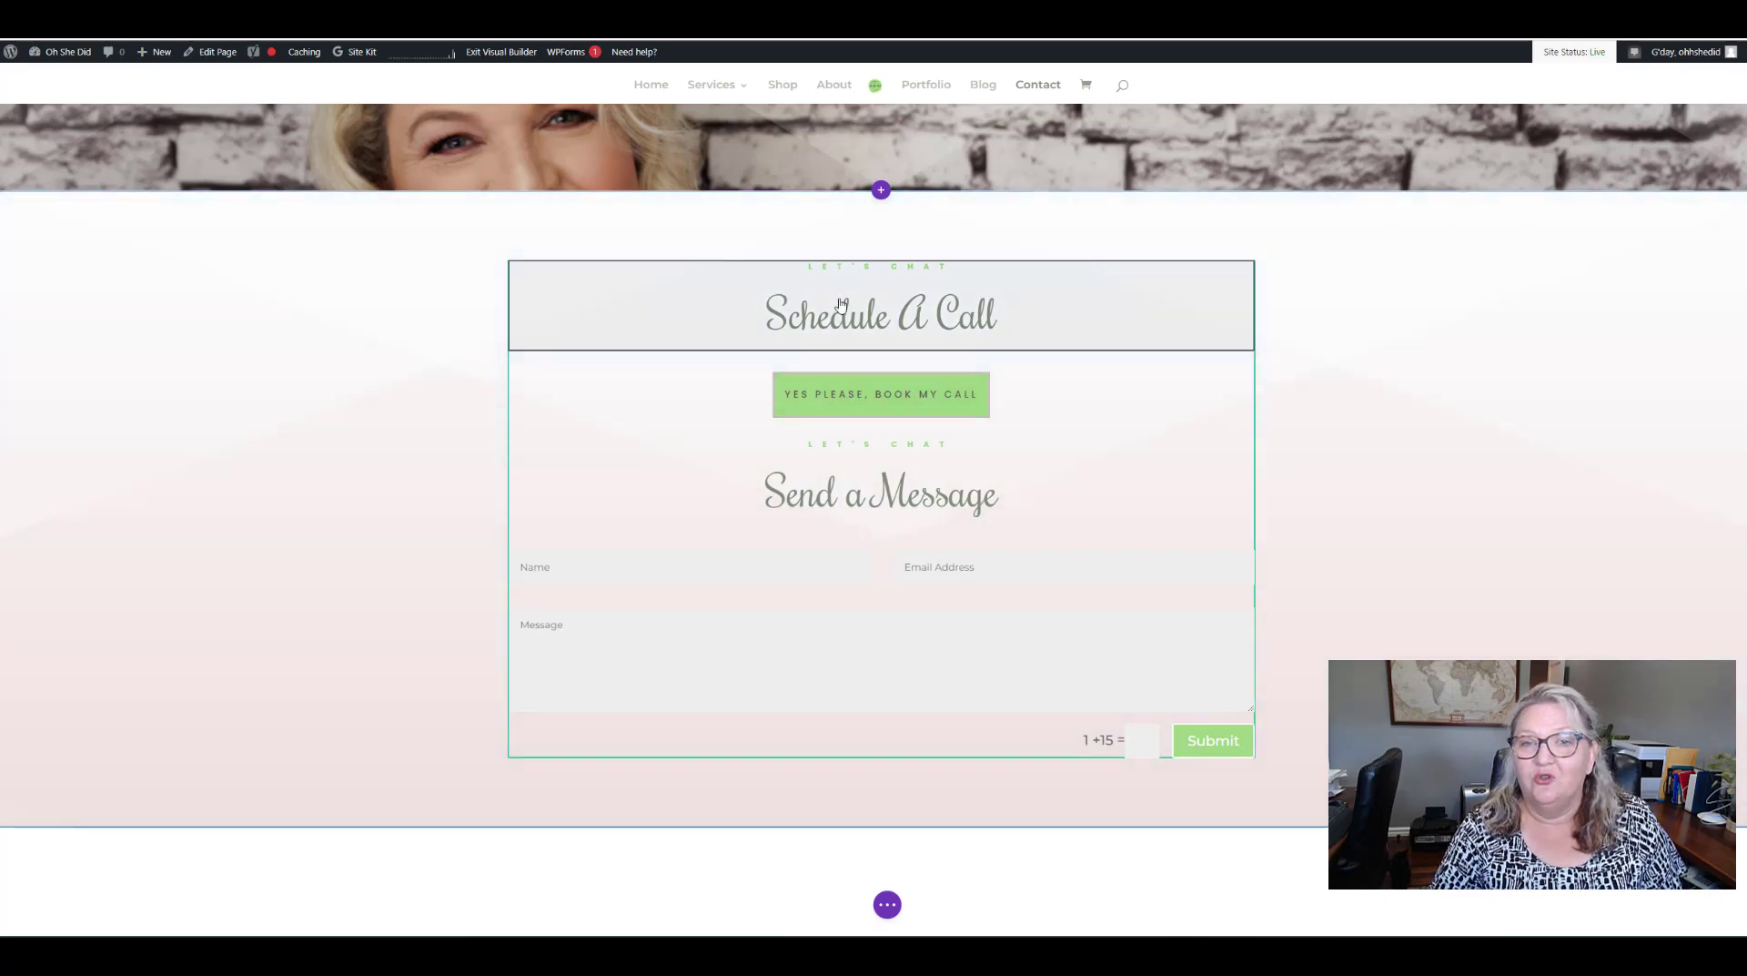
{"action": "mouse_move", "coordinate": [856, 303]}
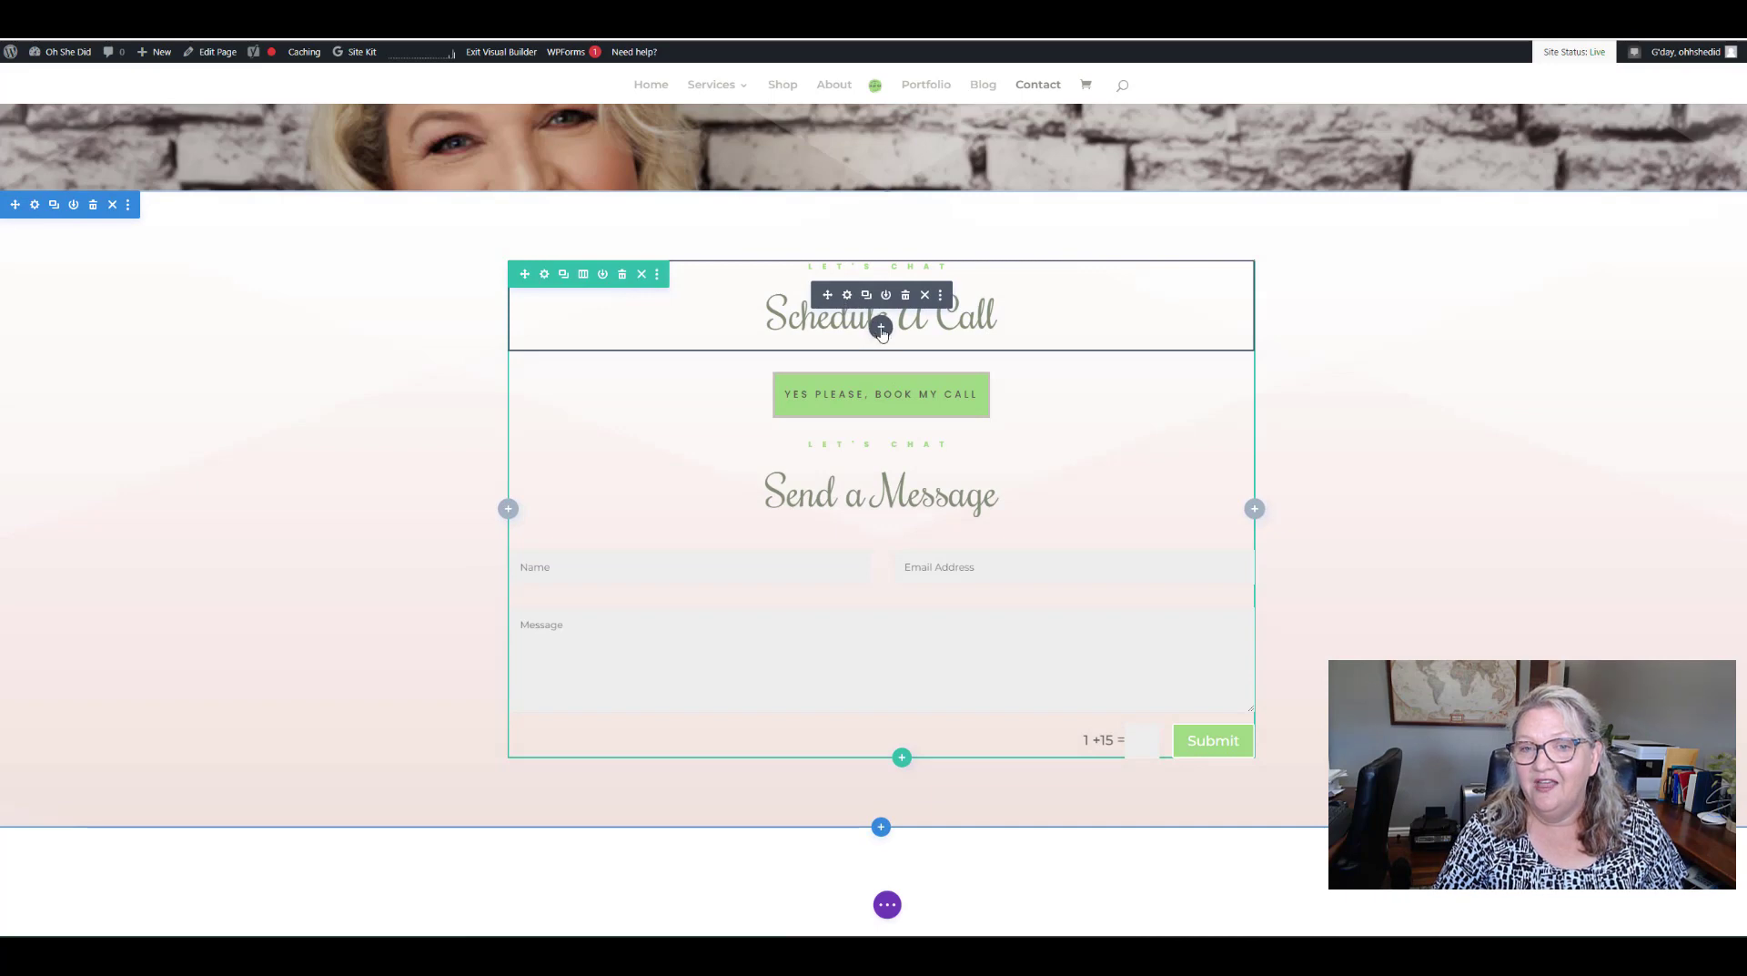
{"action": "left_click", "coordinate": [881, 327]}
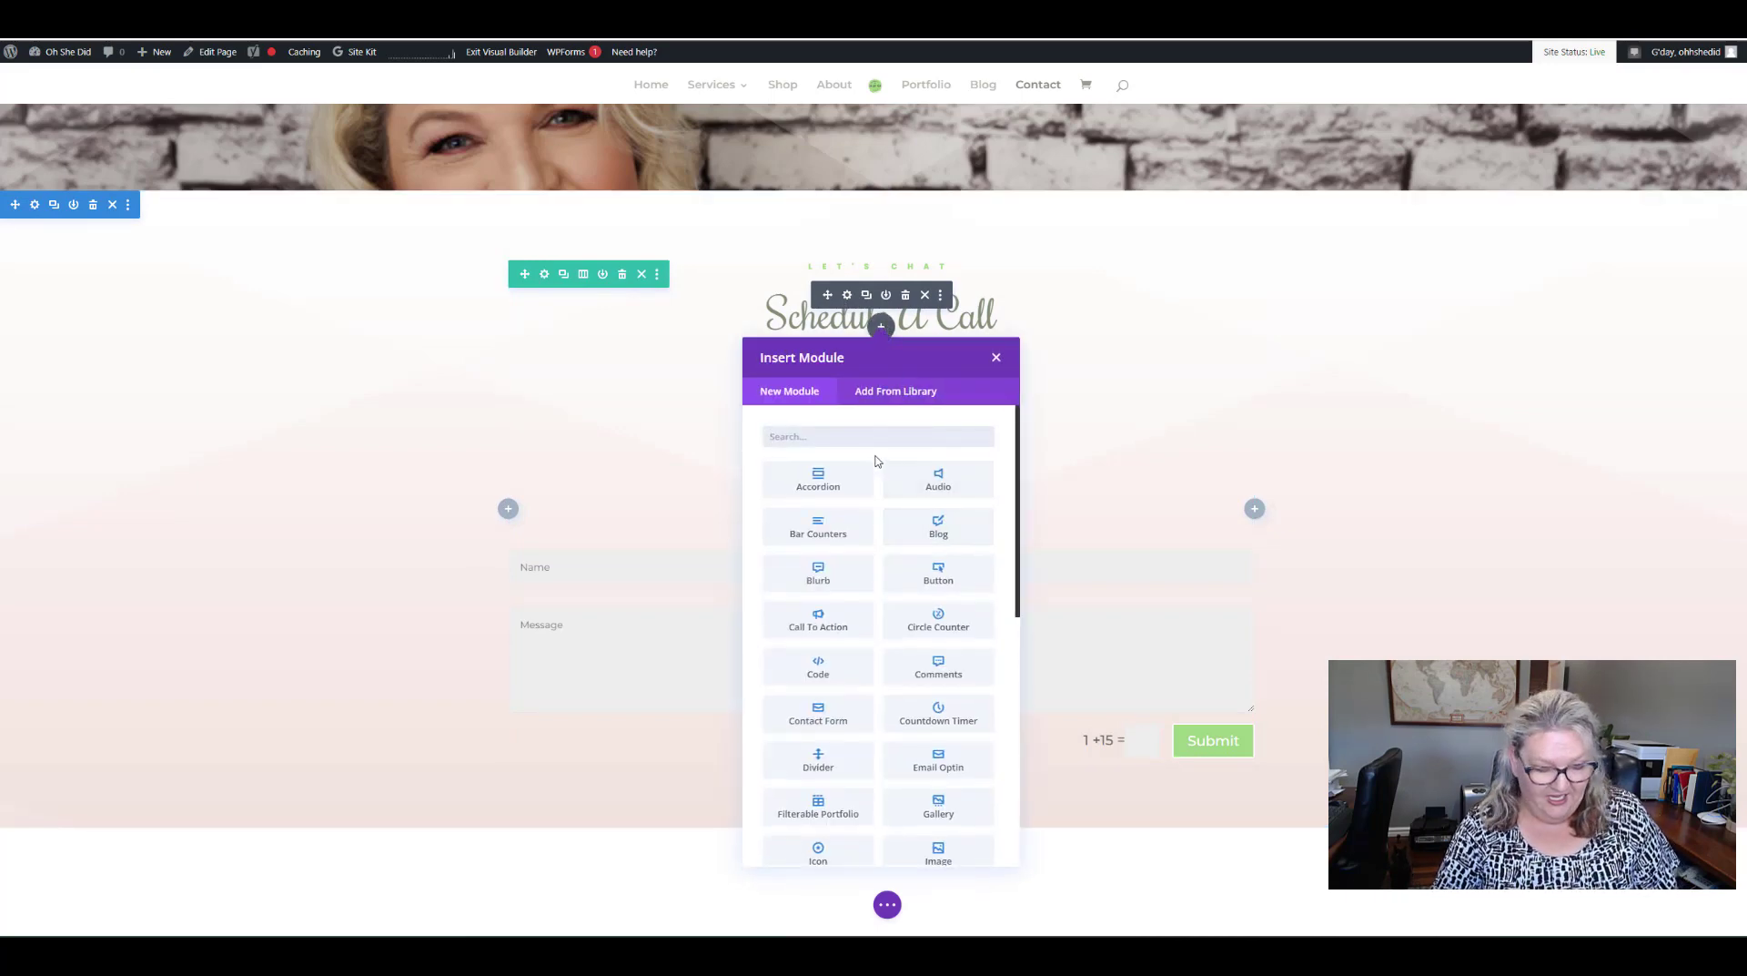
{"action": "scroll", "coordinate": [910, 517], "scroll_direction": "down", "scroll_amount": 2}
{"action": "scroll", "coordinate": [831, 564], "scroll_direction": "up", "scroll_amount": 2}
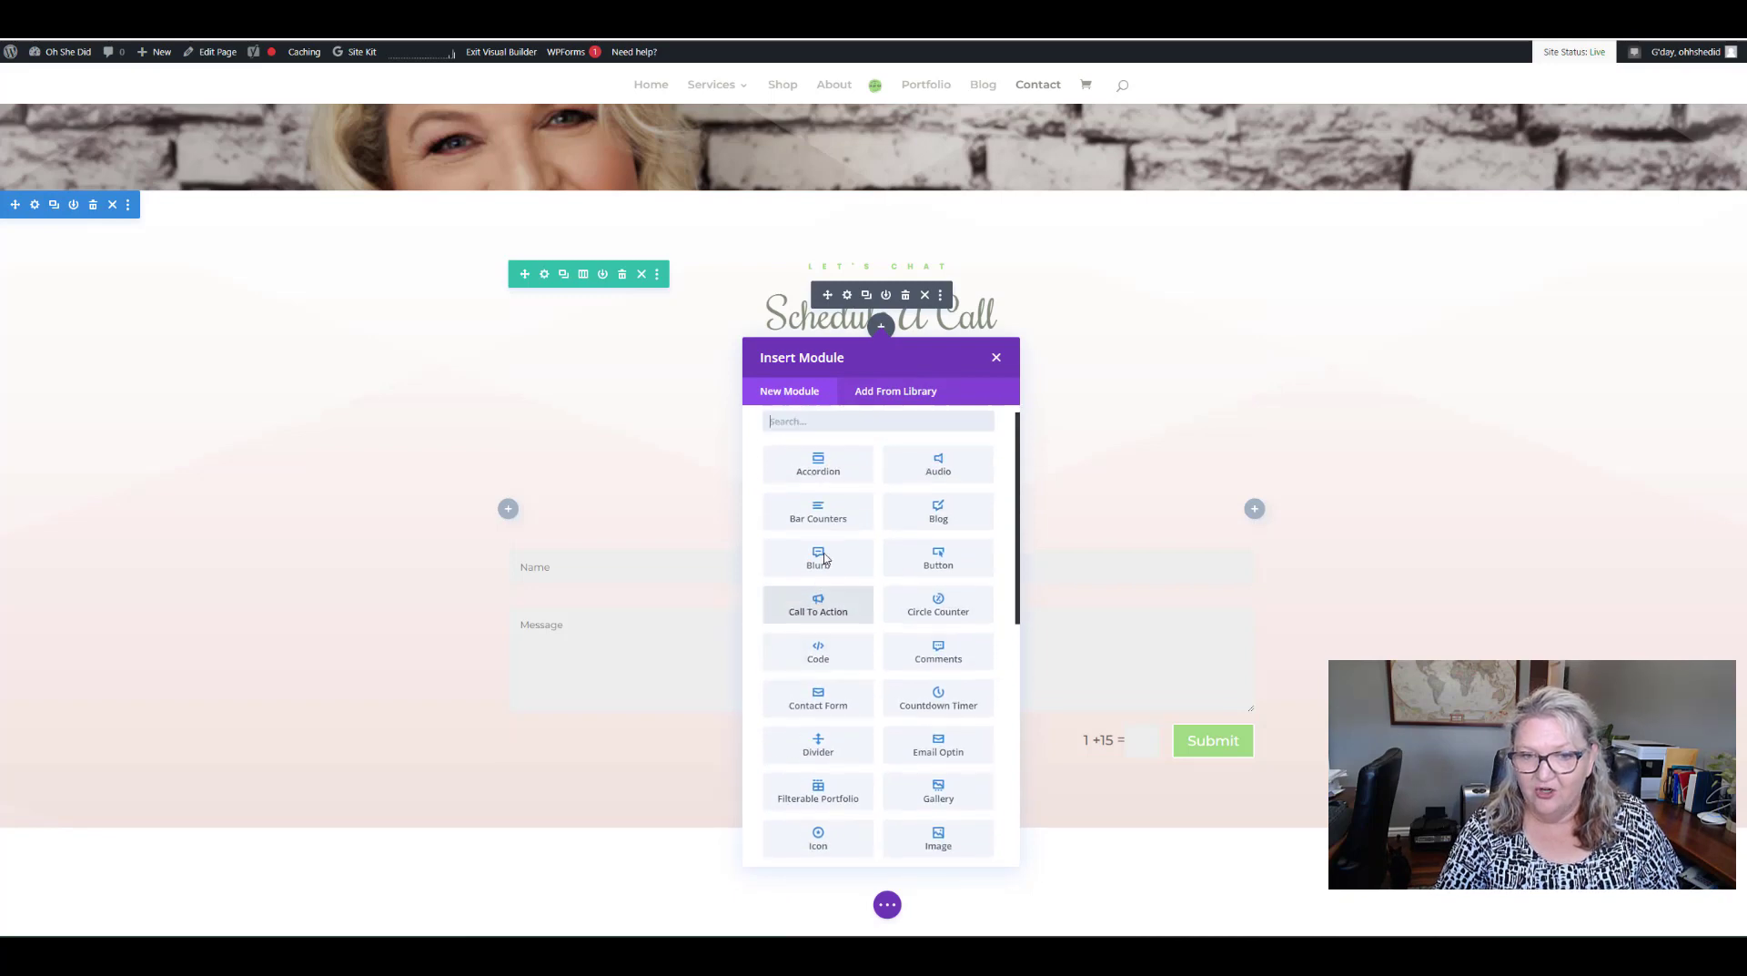
{"action": "type", "text": "code"}
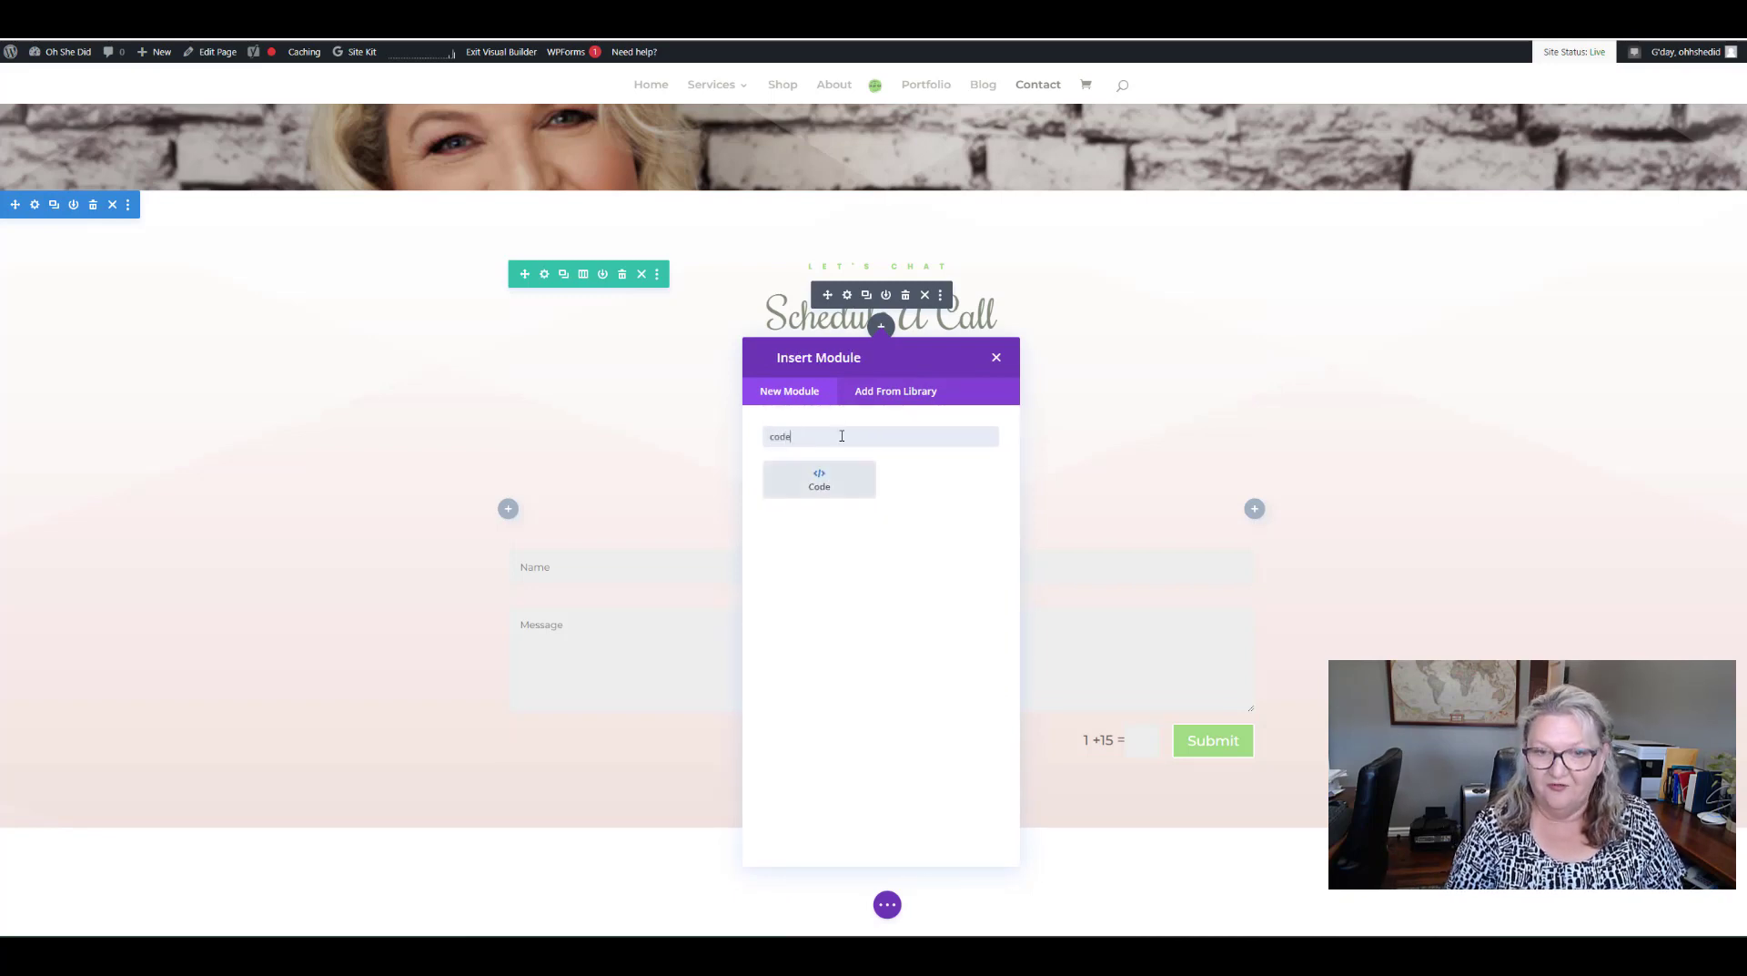
{"action": "left_click", "coordinate": [819, 480]}
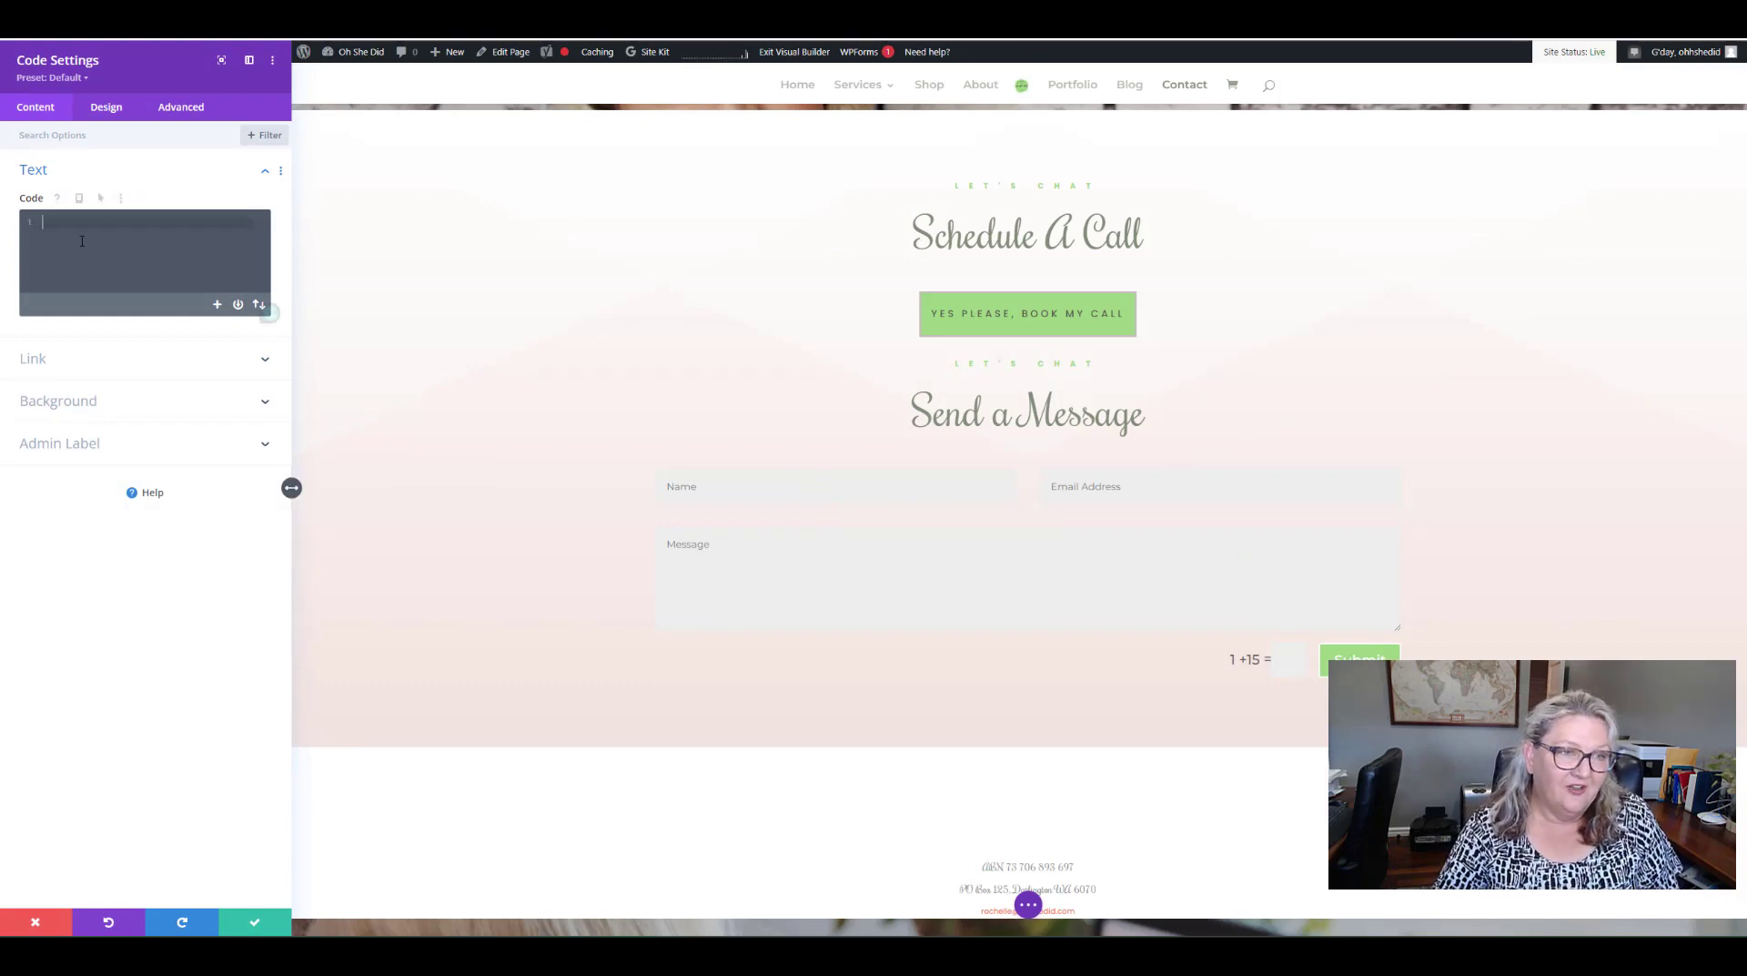
Step: Paste the copied Calendly embed code into the Code module and save the Contact page
{"action": "right_click", "coordinate": [82, 240]}
{"action": "left_click", "coordinate": [122, 359]}
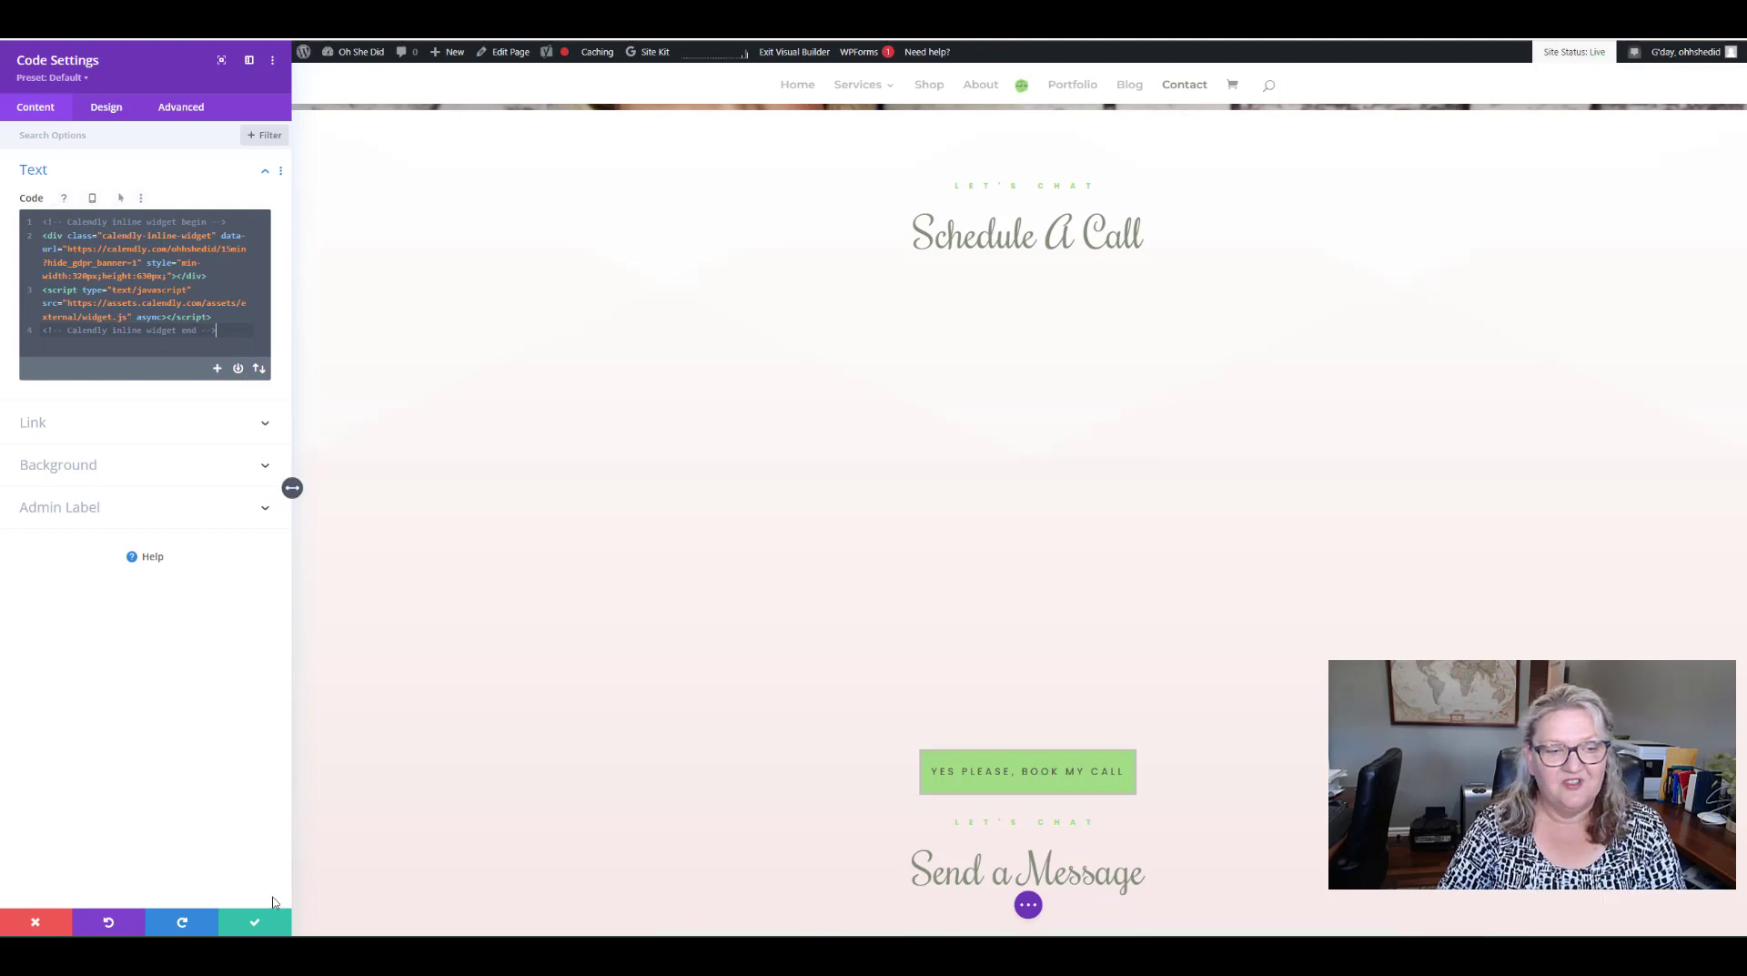
{"action": "left_click", "coordinate": [258, 923]}
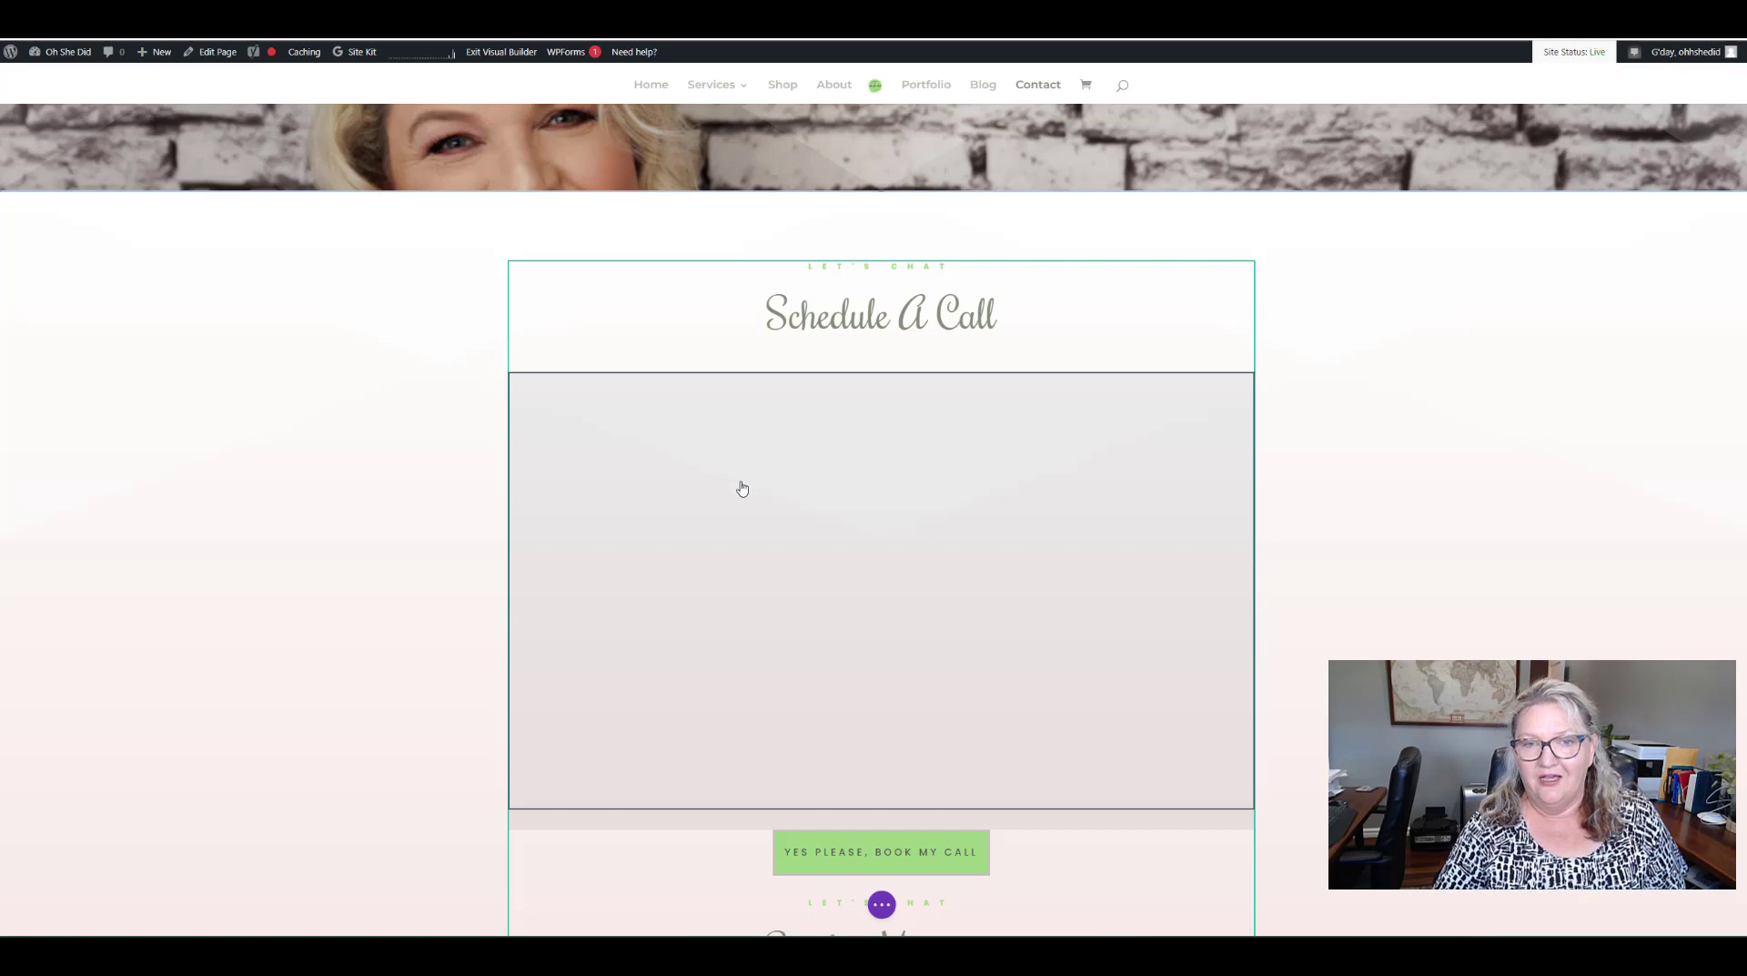
{"action": "scroll", "coordinate": [738, 486], "scroll_direction": "down", "scroll_amount": 1}
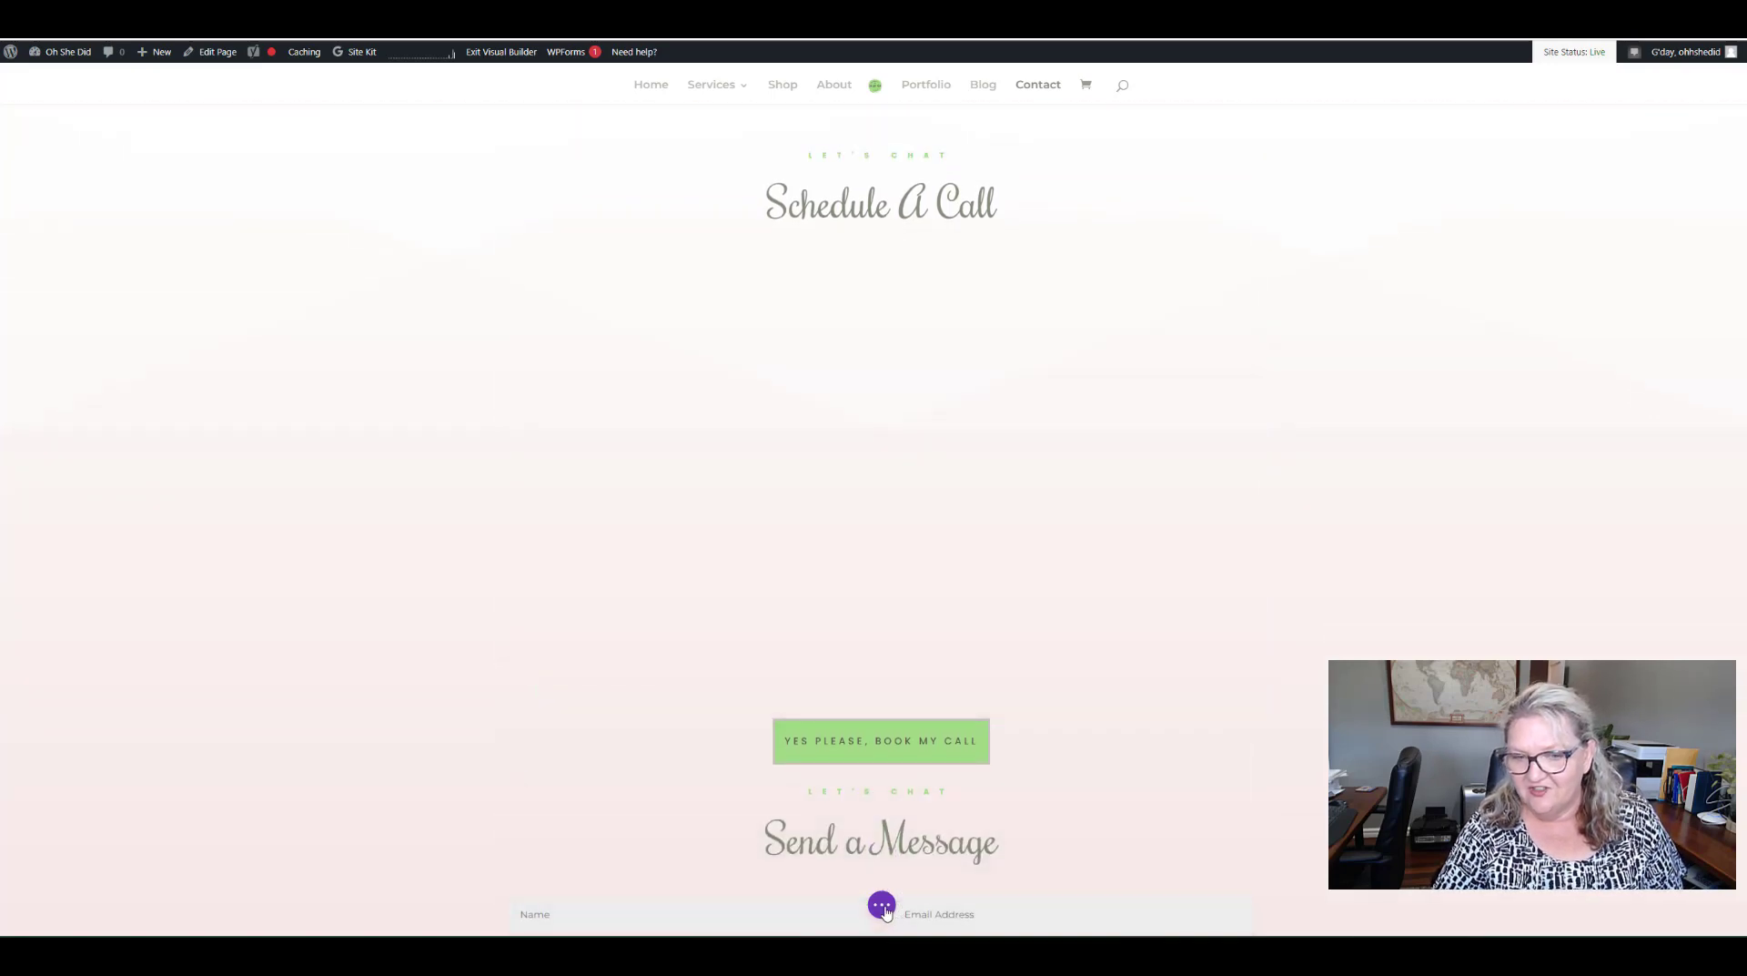
{"action": "left_click", "coordinate": [882, 906]}
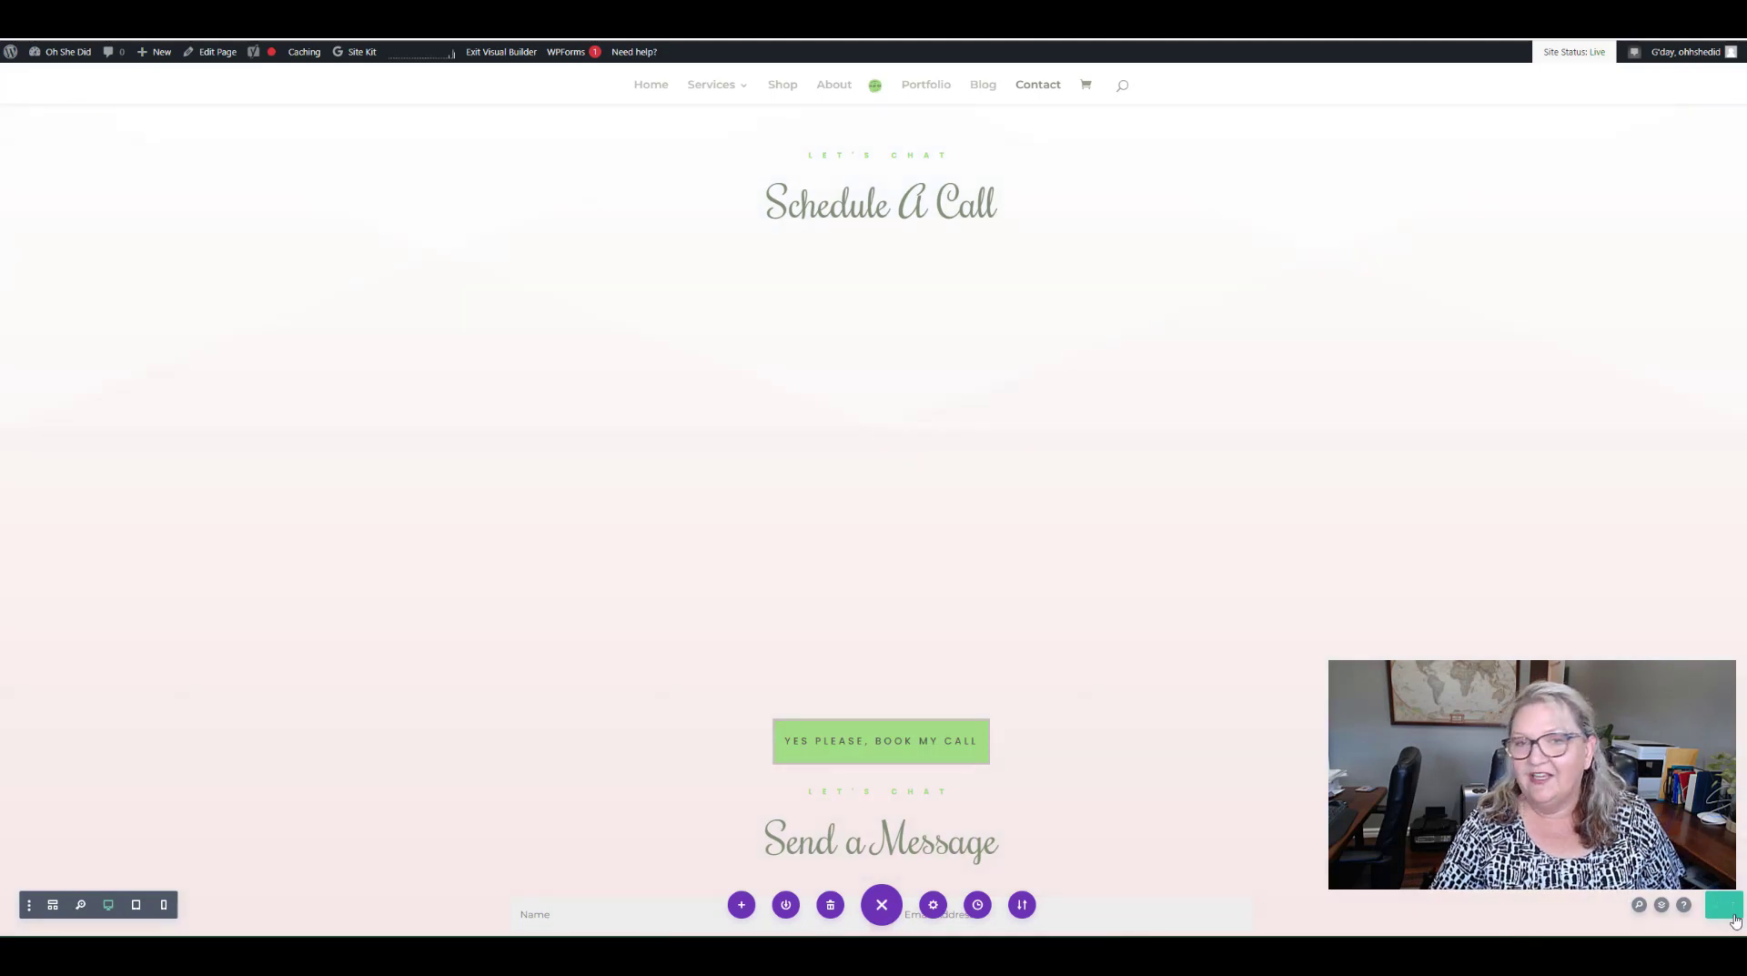
{"action": "left_click", "coordinate": [1734, 921]}
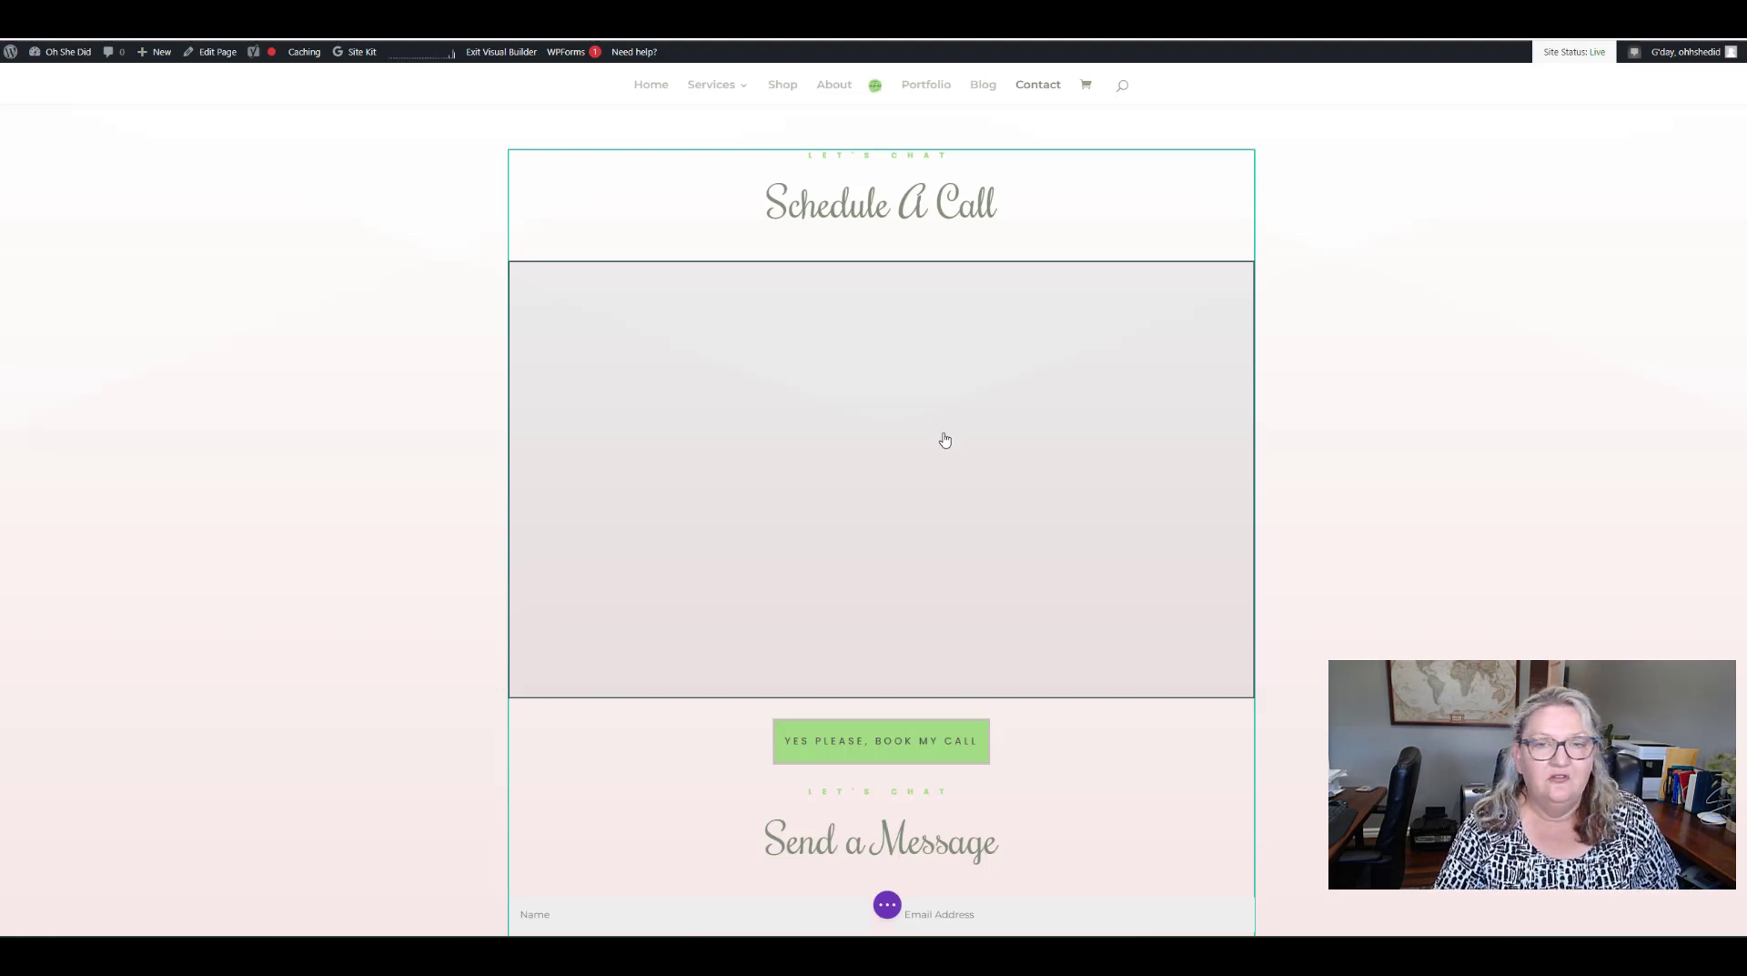
Step: Load ohshedid.com in a new incognito browser window and show it full screen
{"action": "key", "text": "ctrl+shift+n"}
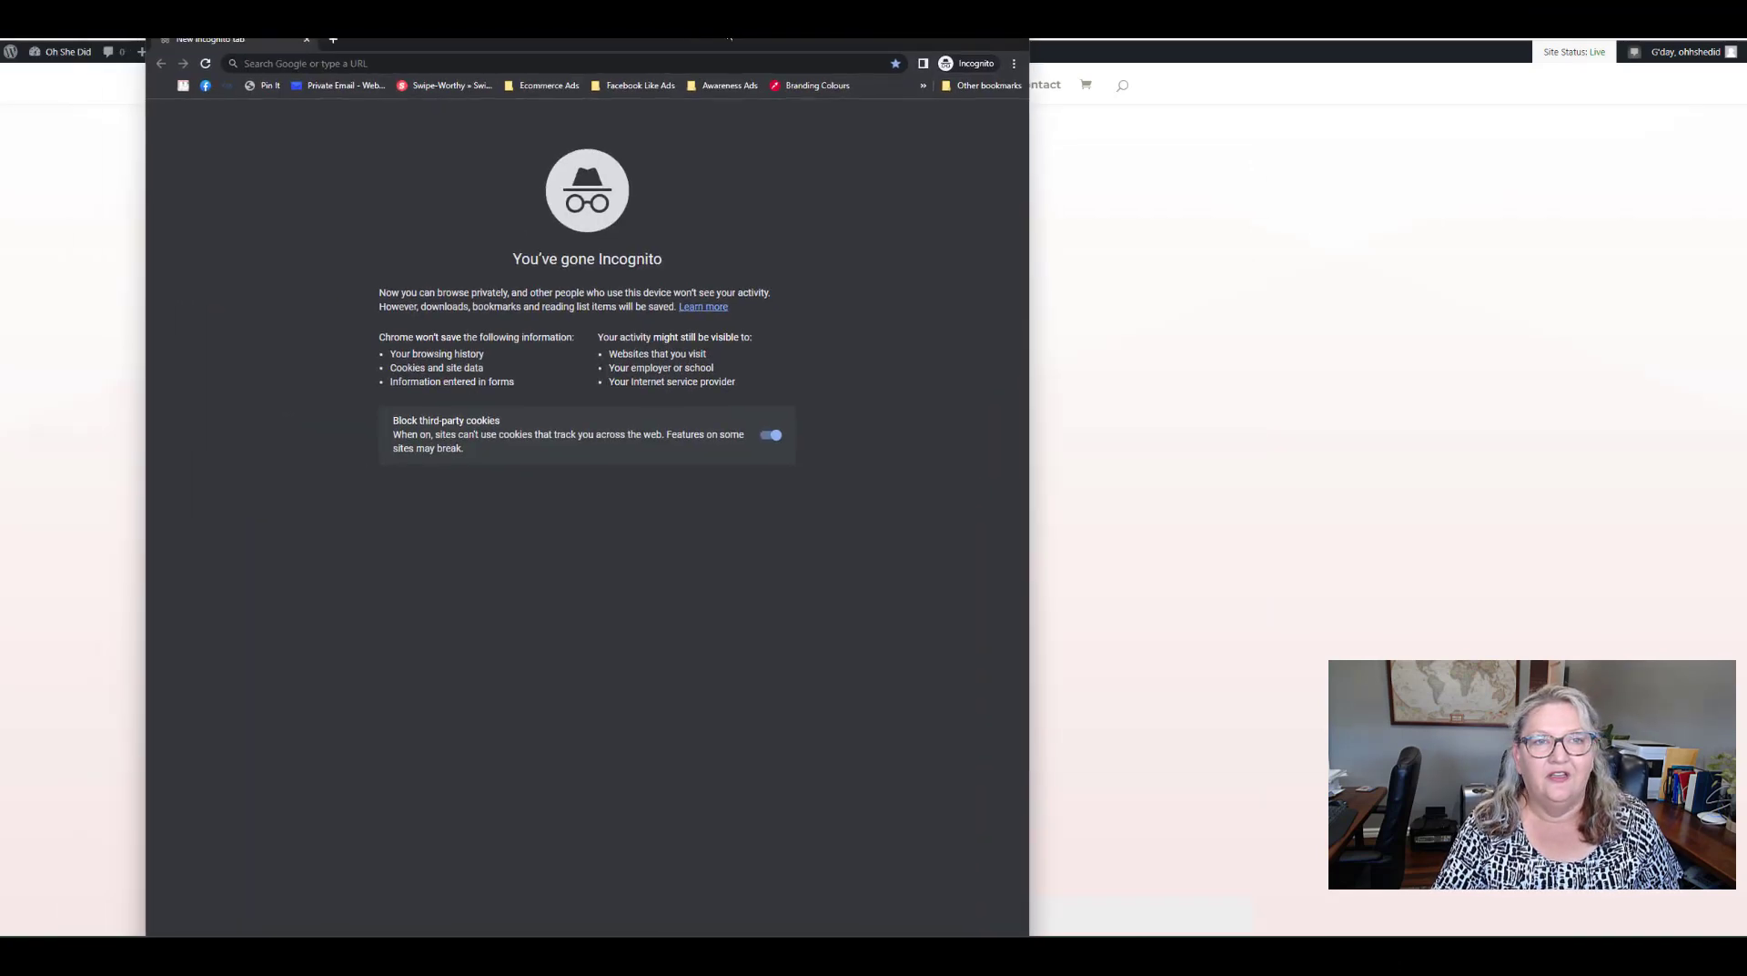
{"action": "left_click_drag", "start_coordinate": [729, 38], "coordinate": [913, 14]}
{"action": "left_click", "coordinate": [723, 41]}
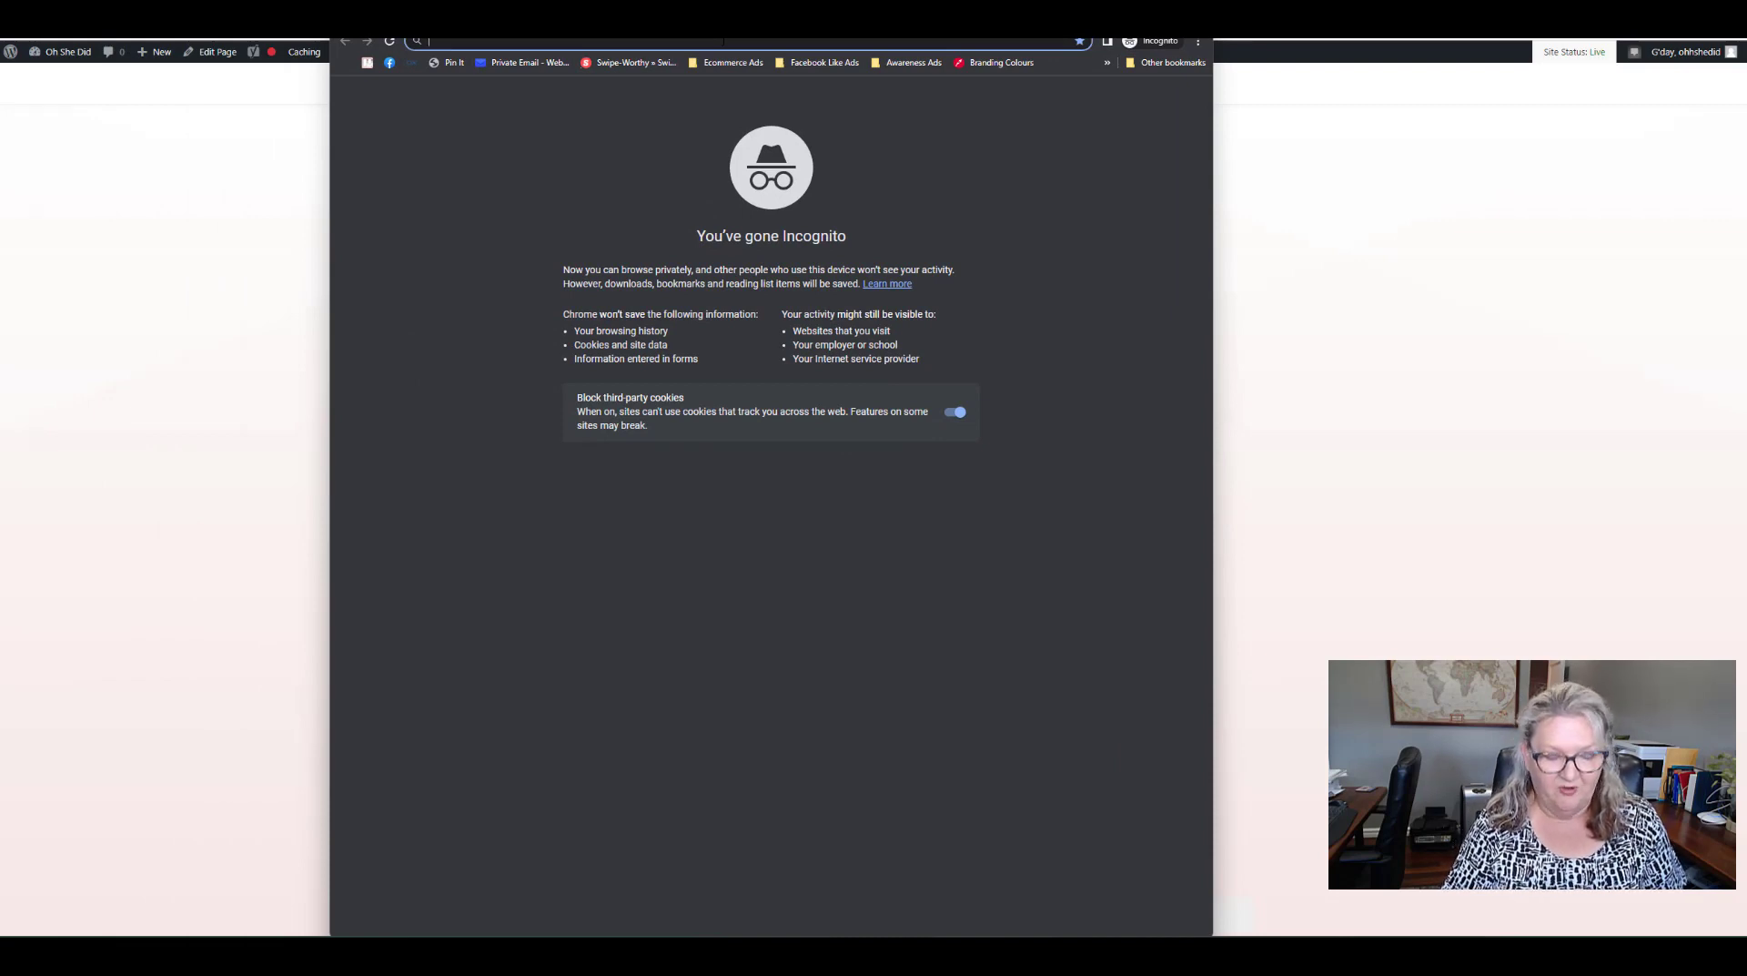
{"action": "type", "text": "oh"}
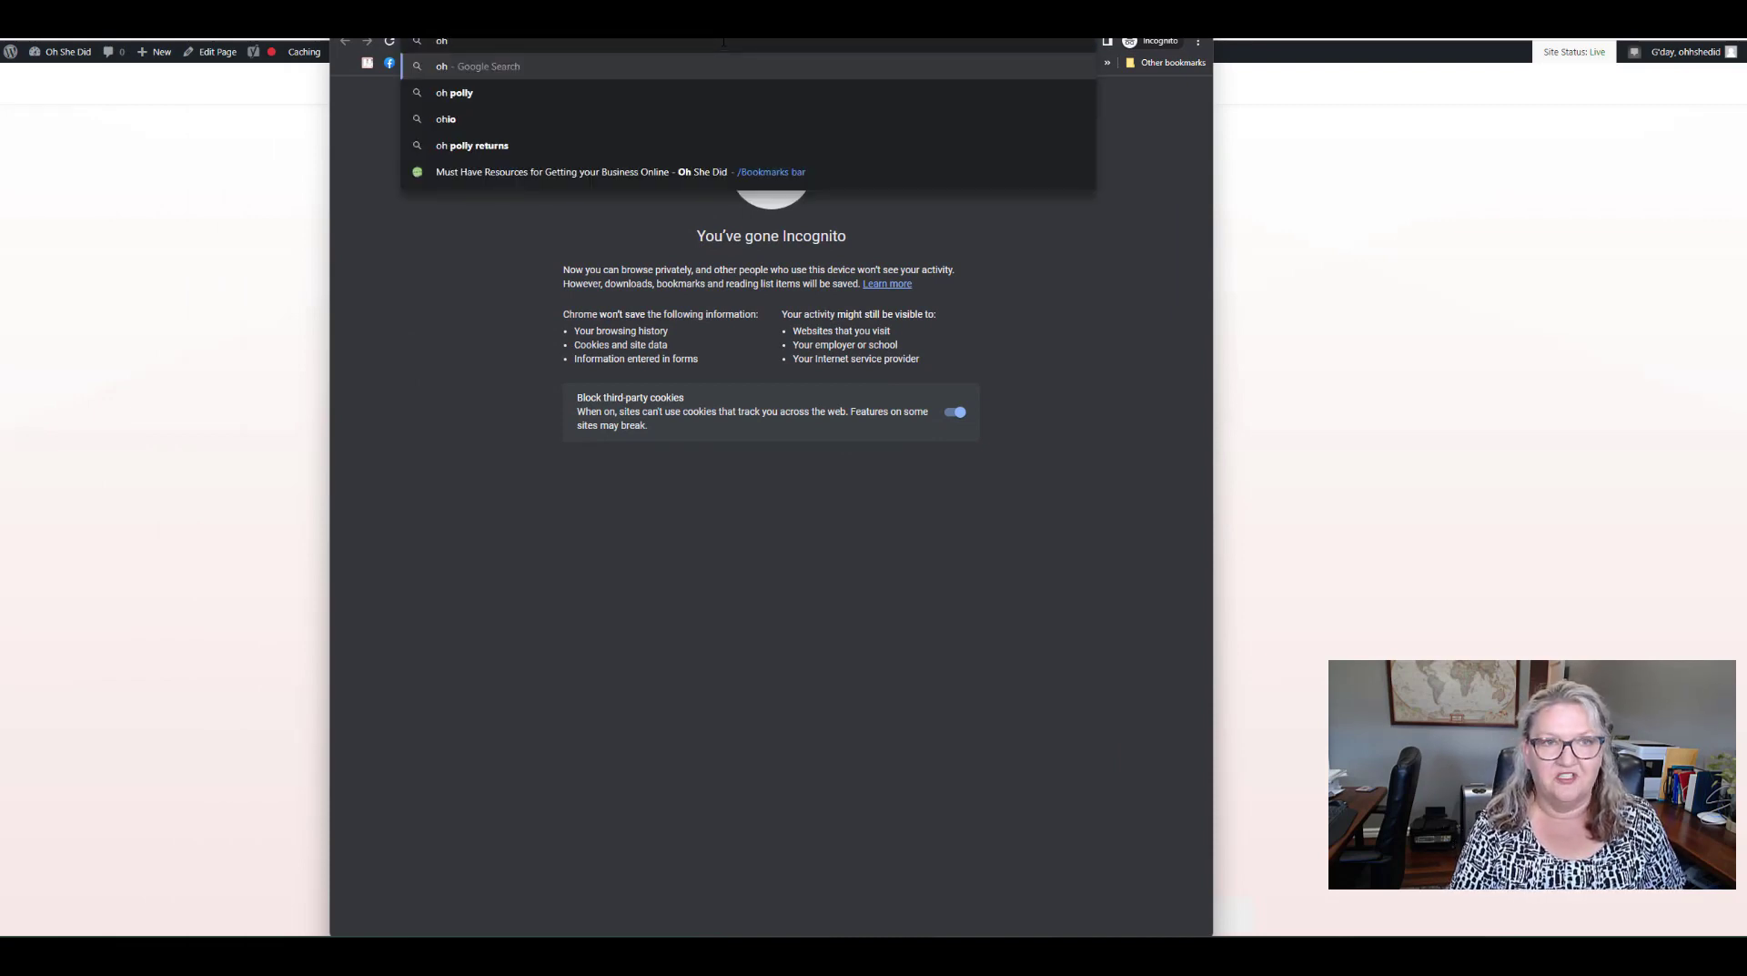
{"action": "type", "text": "shedid.c"}
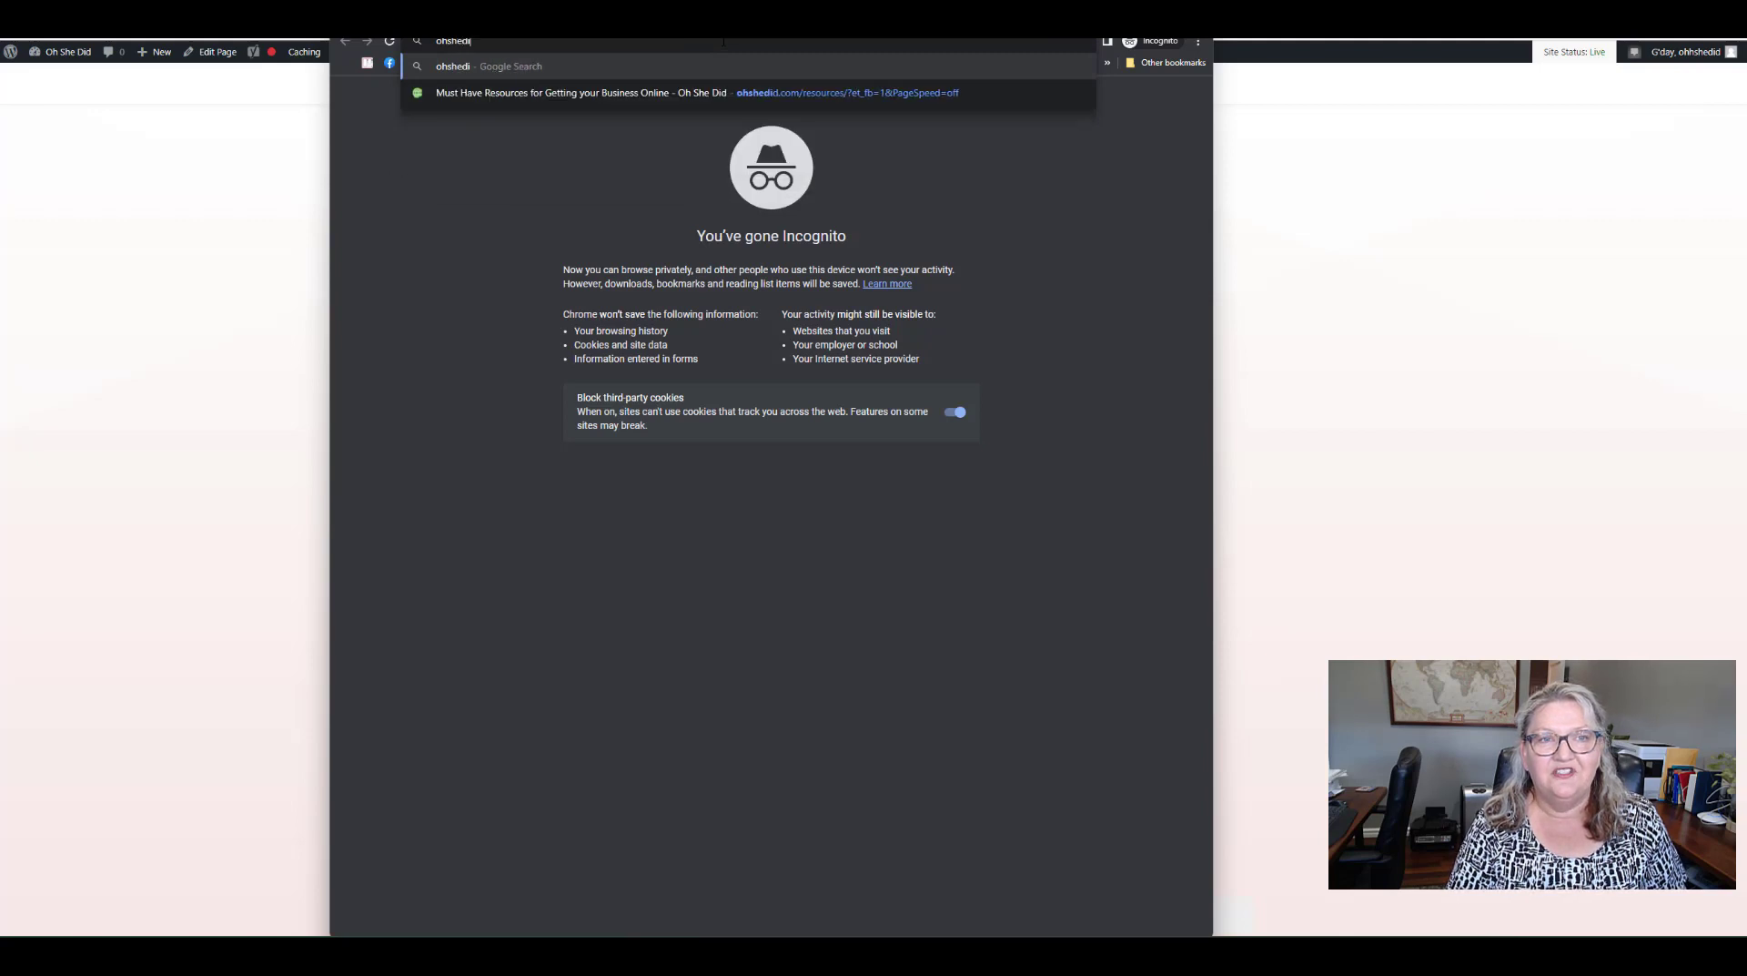
{"action": "type", "text": "om"}
{"action": "key", "text": "Return"}
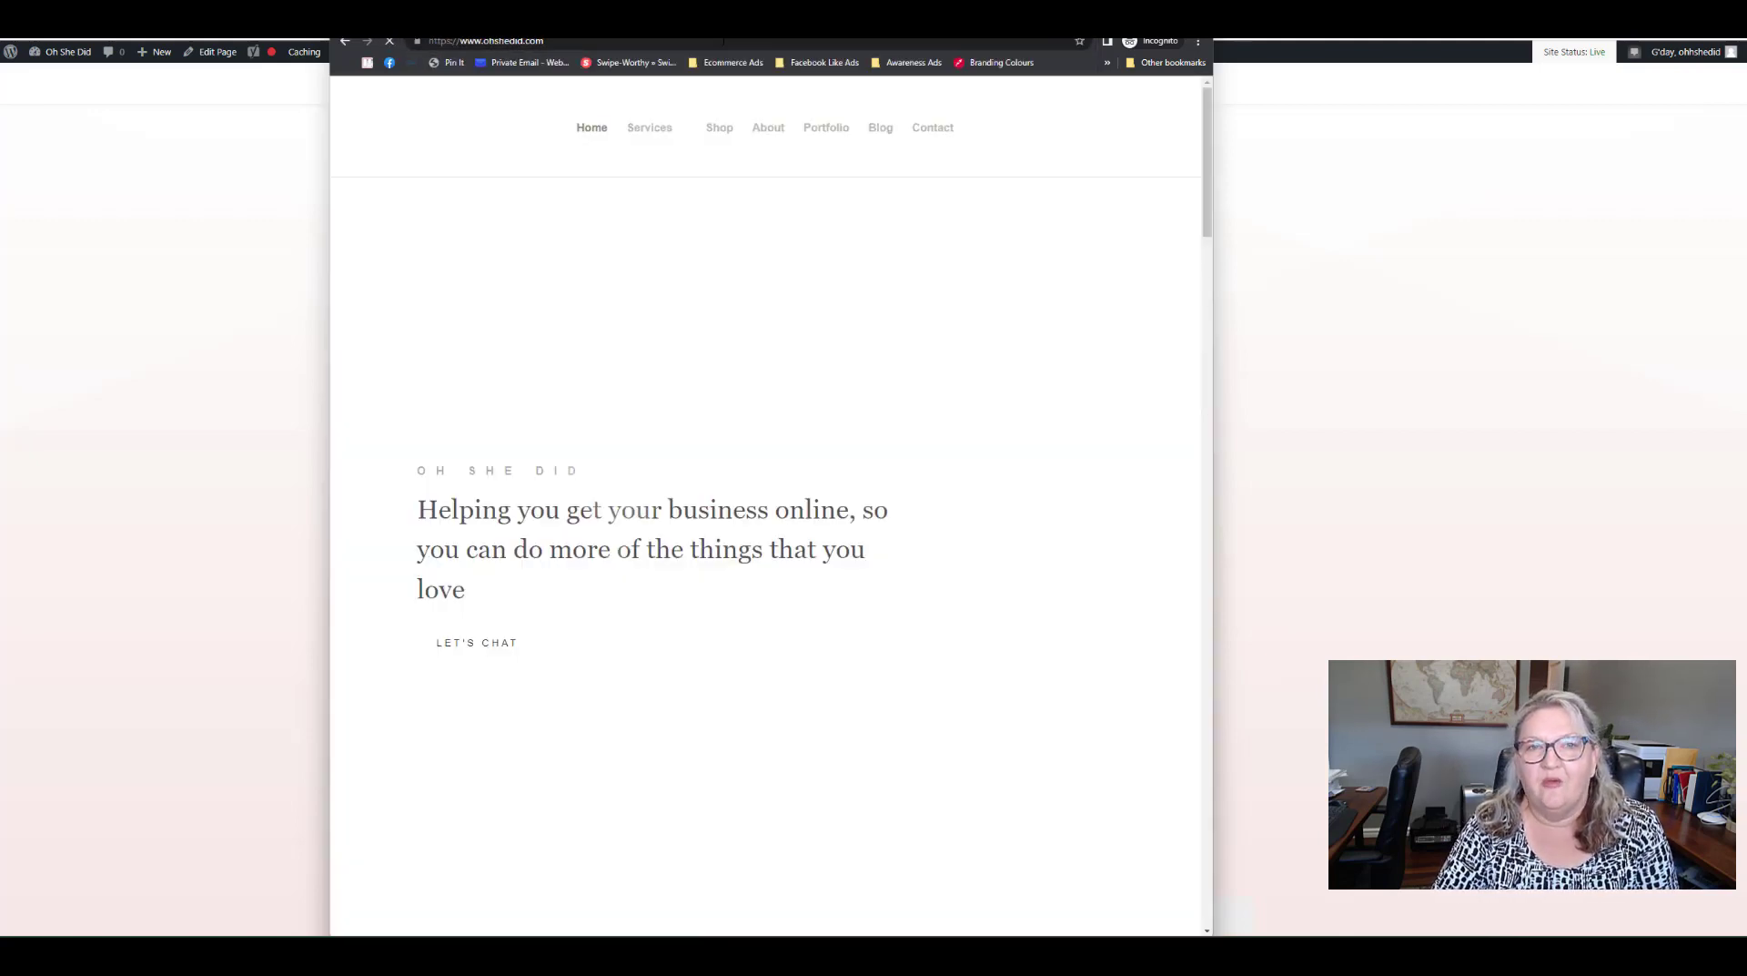
{"action": "key", "text": "F11"}
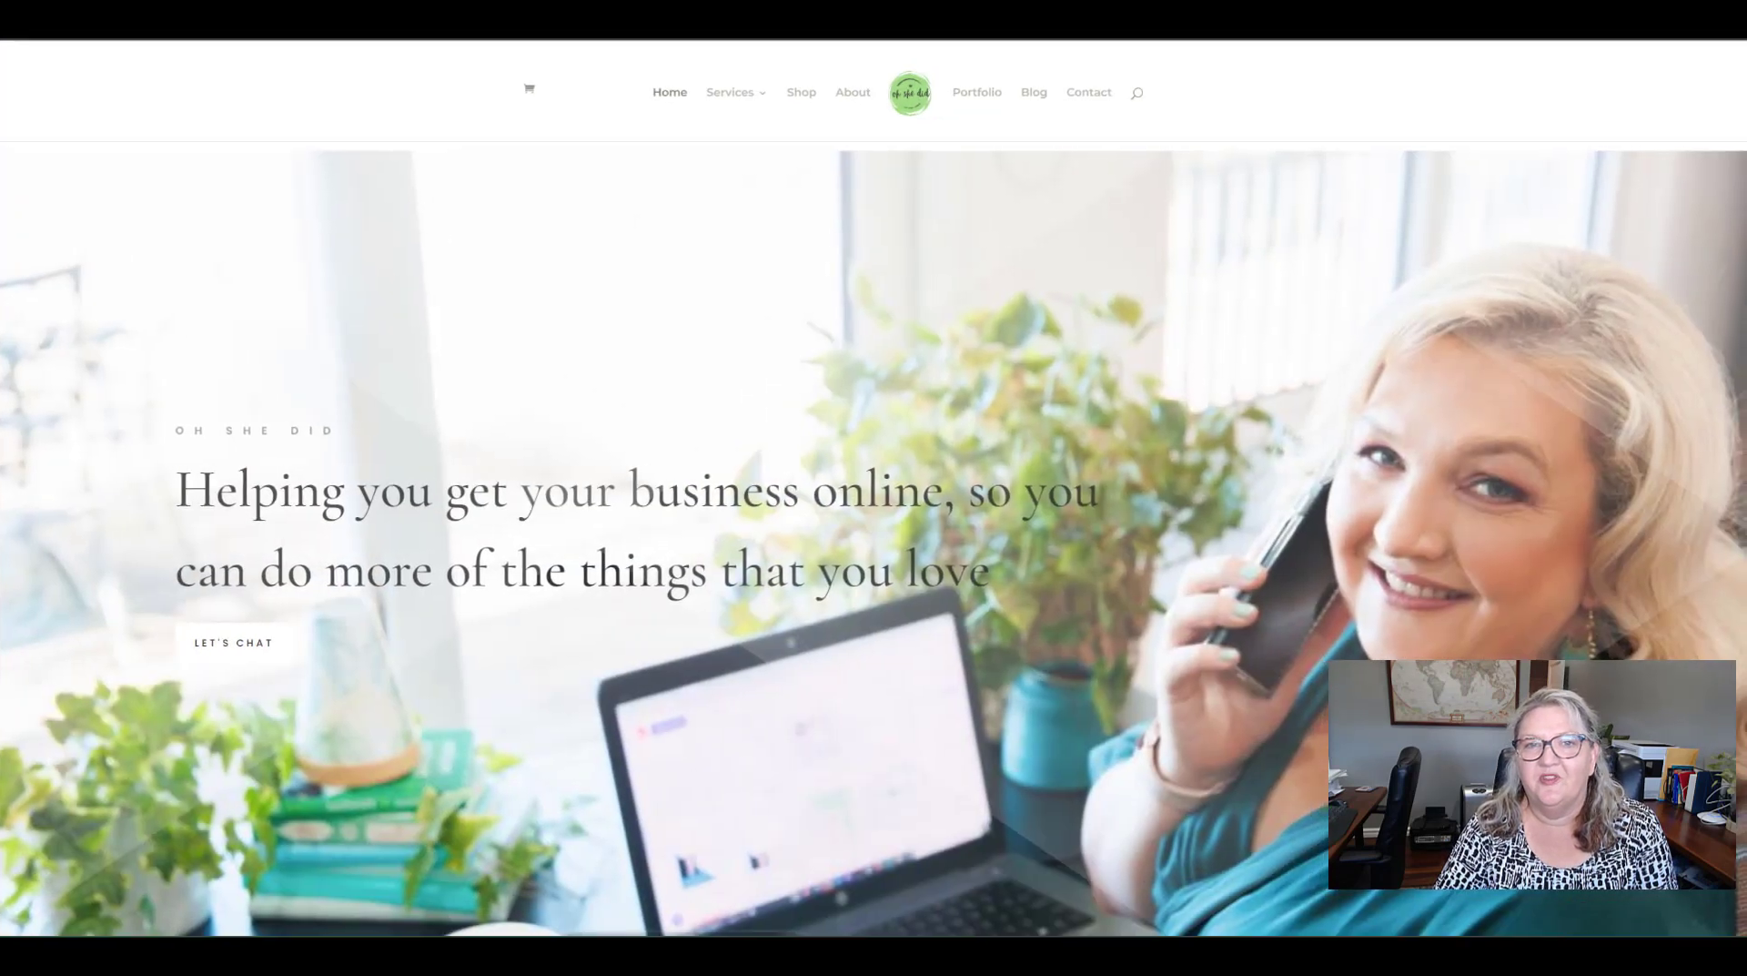
Step: Check the embedded Calendly scheduler on the live Contact page by selecting Wednesday, April 26 and reviewing its time slots
{"action": "left_click", "coordinate": [1093, 97]}
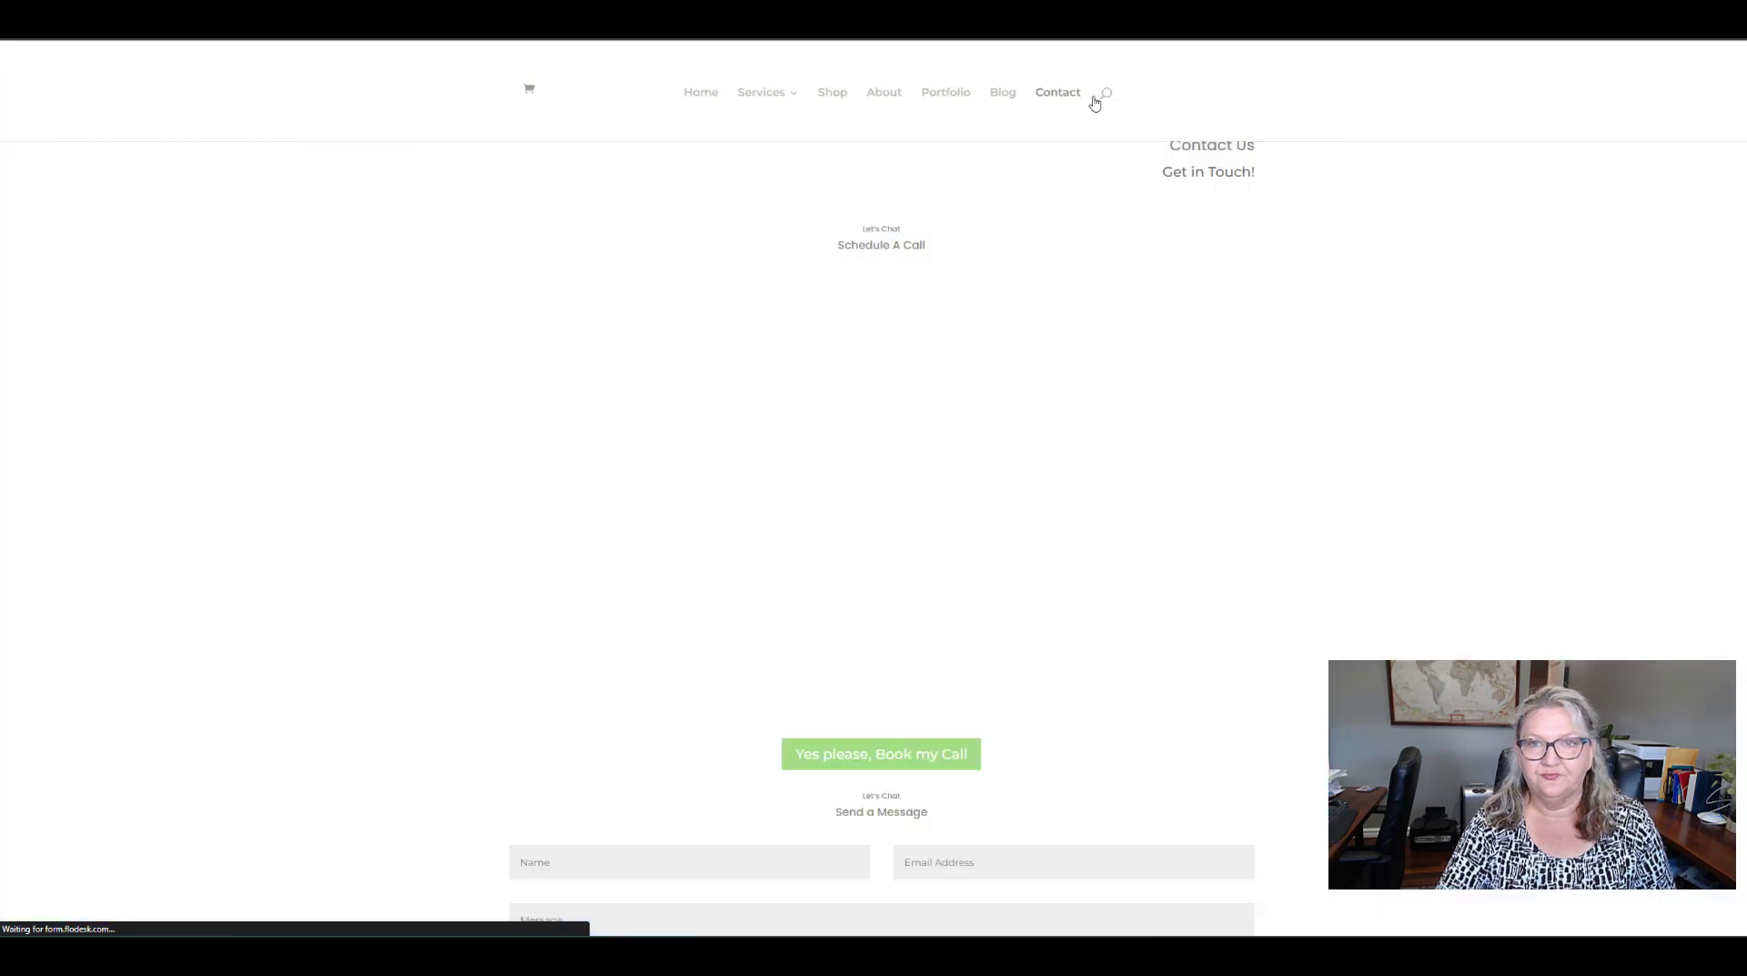
{"action": "scroll", "coordinate": [332, 304], "scroll_direction": "down", "scroll_amount": 4}
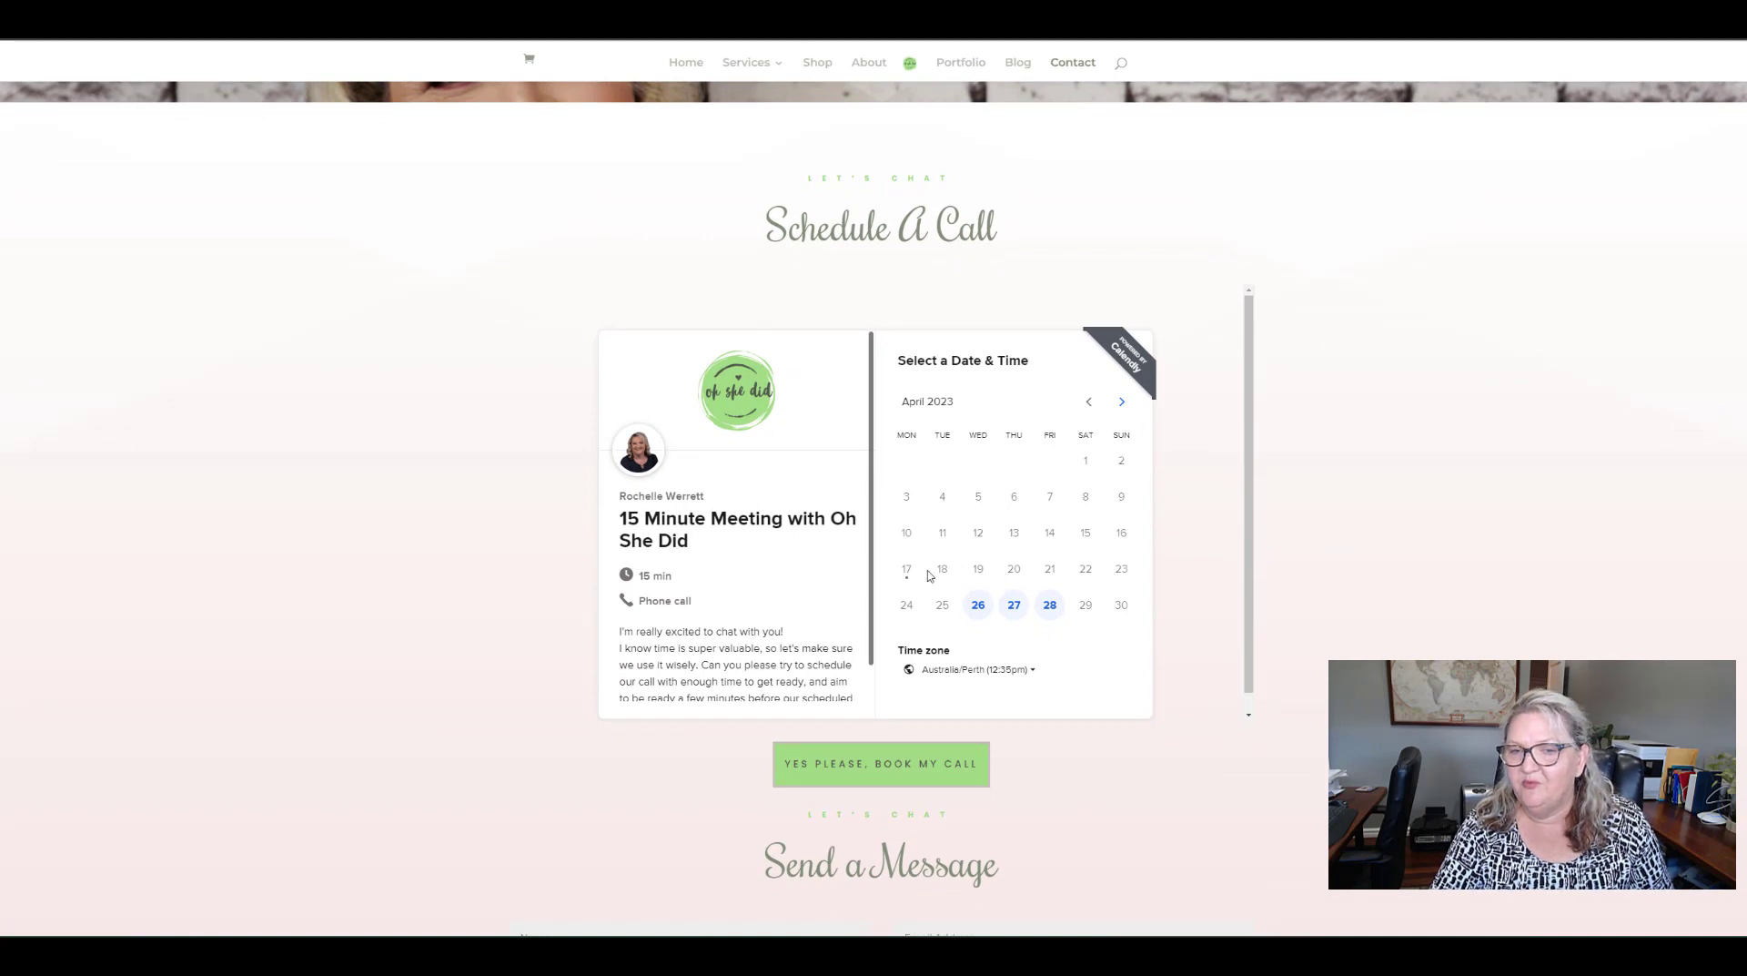
{"action": "left_click", "coordinate": [979, 590]}
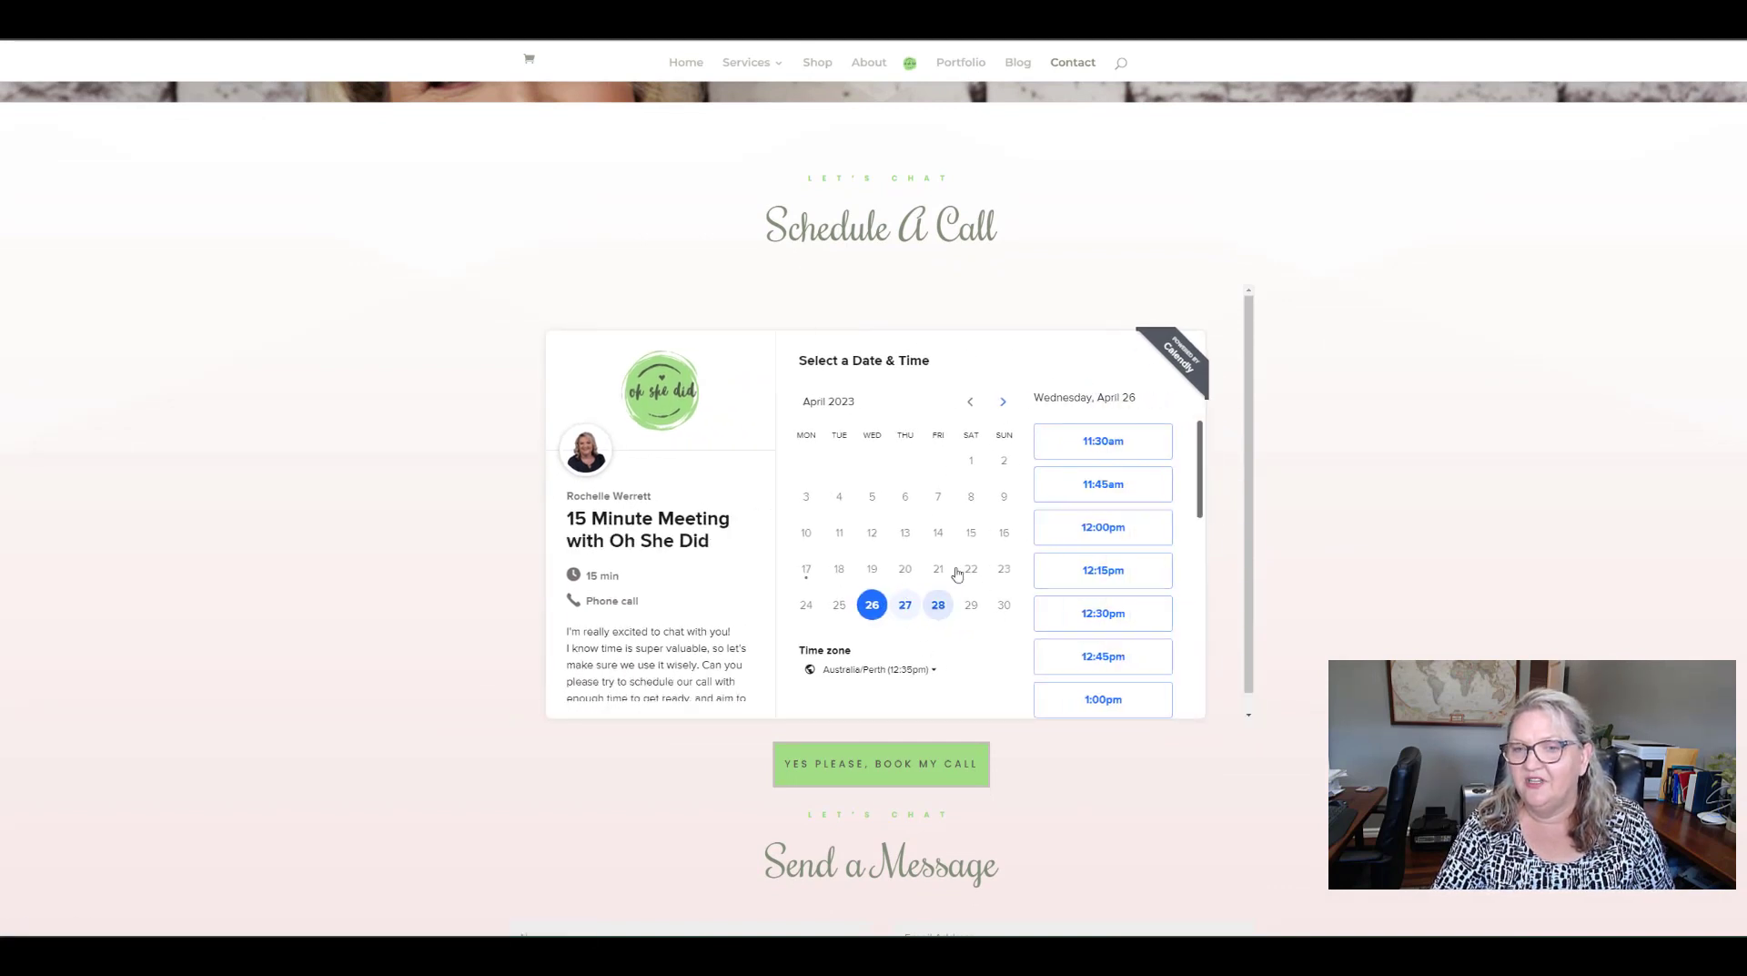
{"action": "scroll", "coordinate": [950, 533], "scroll_direction": "down", "scroll_amount": 1}
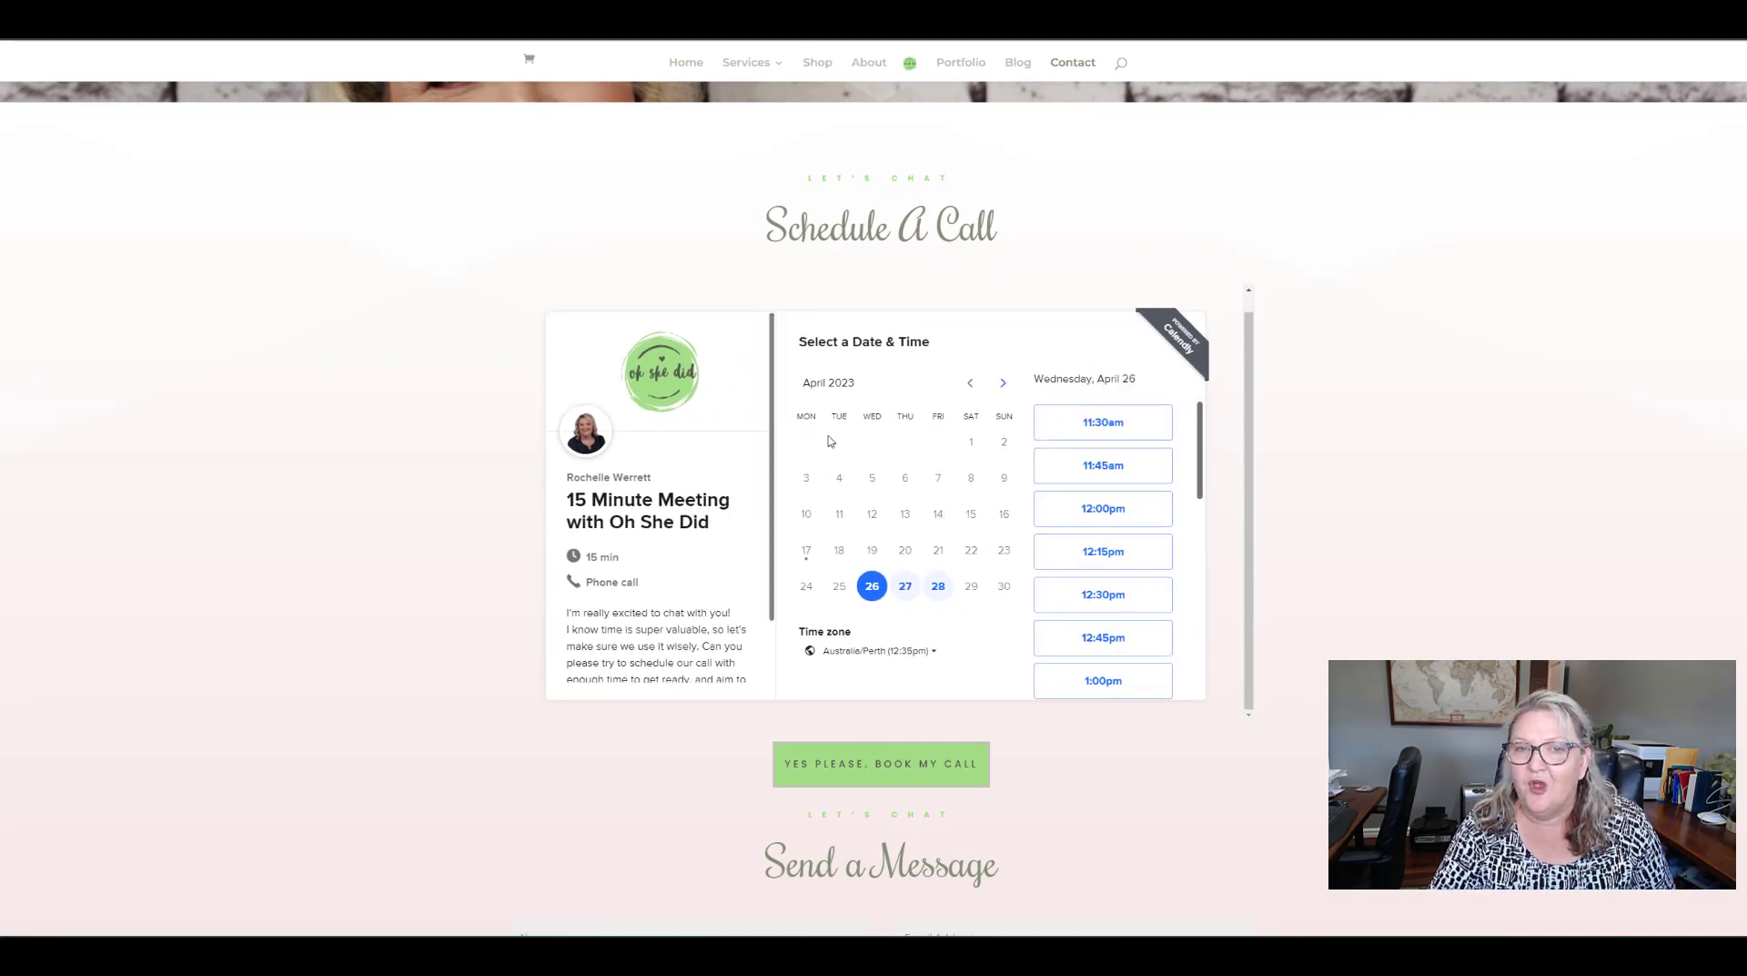
{"action": "scroll", "coordinate": [858, 455], "scroll_direction": "down", "scroll_amount": 2}
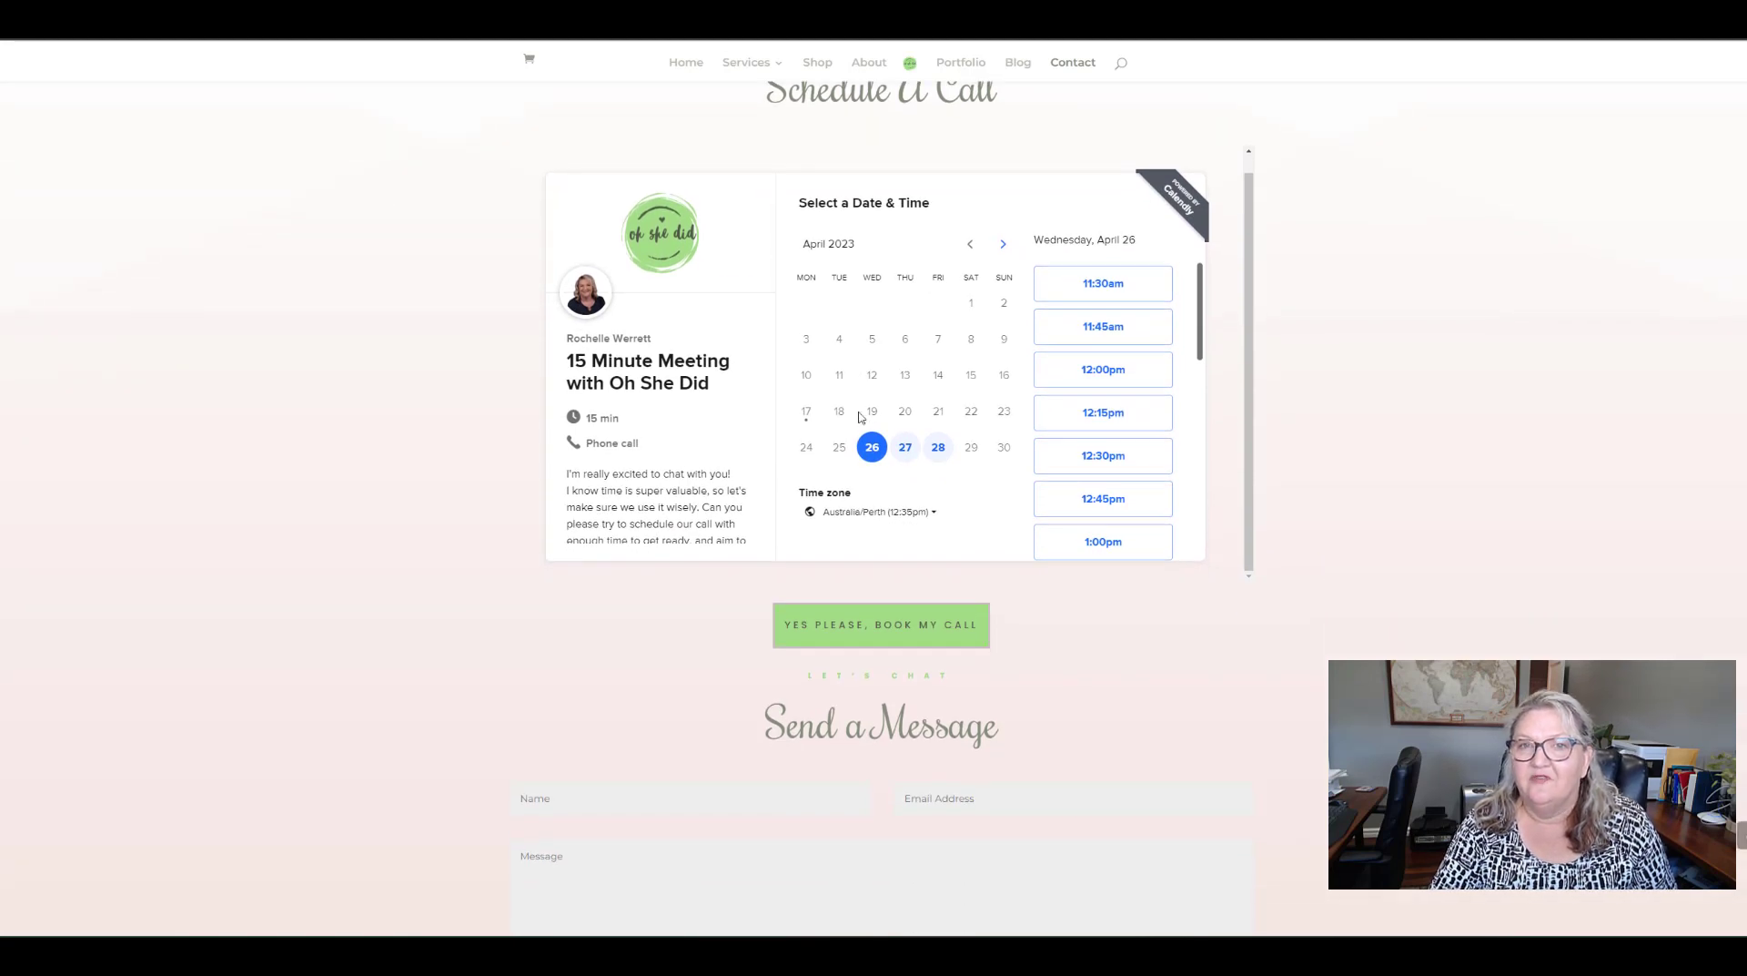
{"action": "scroll", "coordinate": [860, 417], "scroll_direction": "up", "scroll_amount": 1}
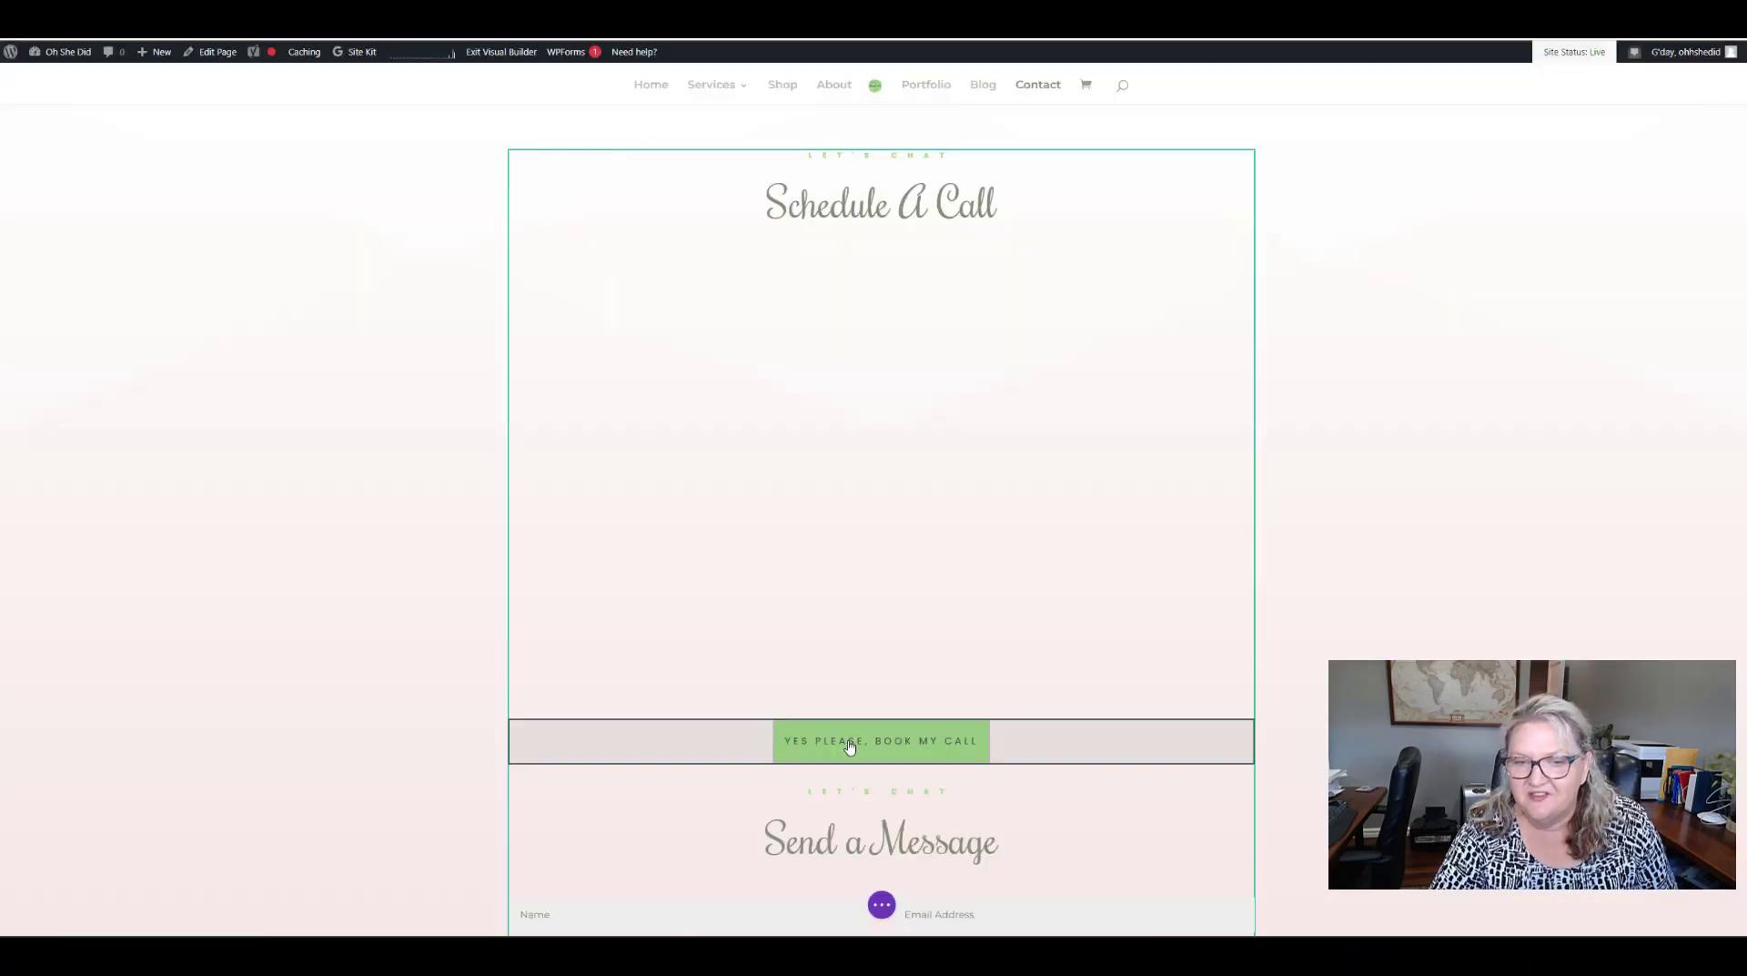
Step: Delete the "Yes please, Book my Call" button from the Contact page in the Divi builder and save the page
{"action": "left_click", "coordinate": [850, 747]}
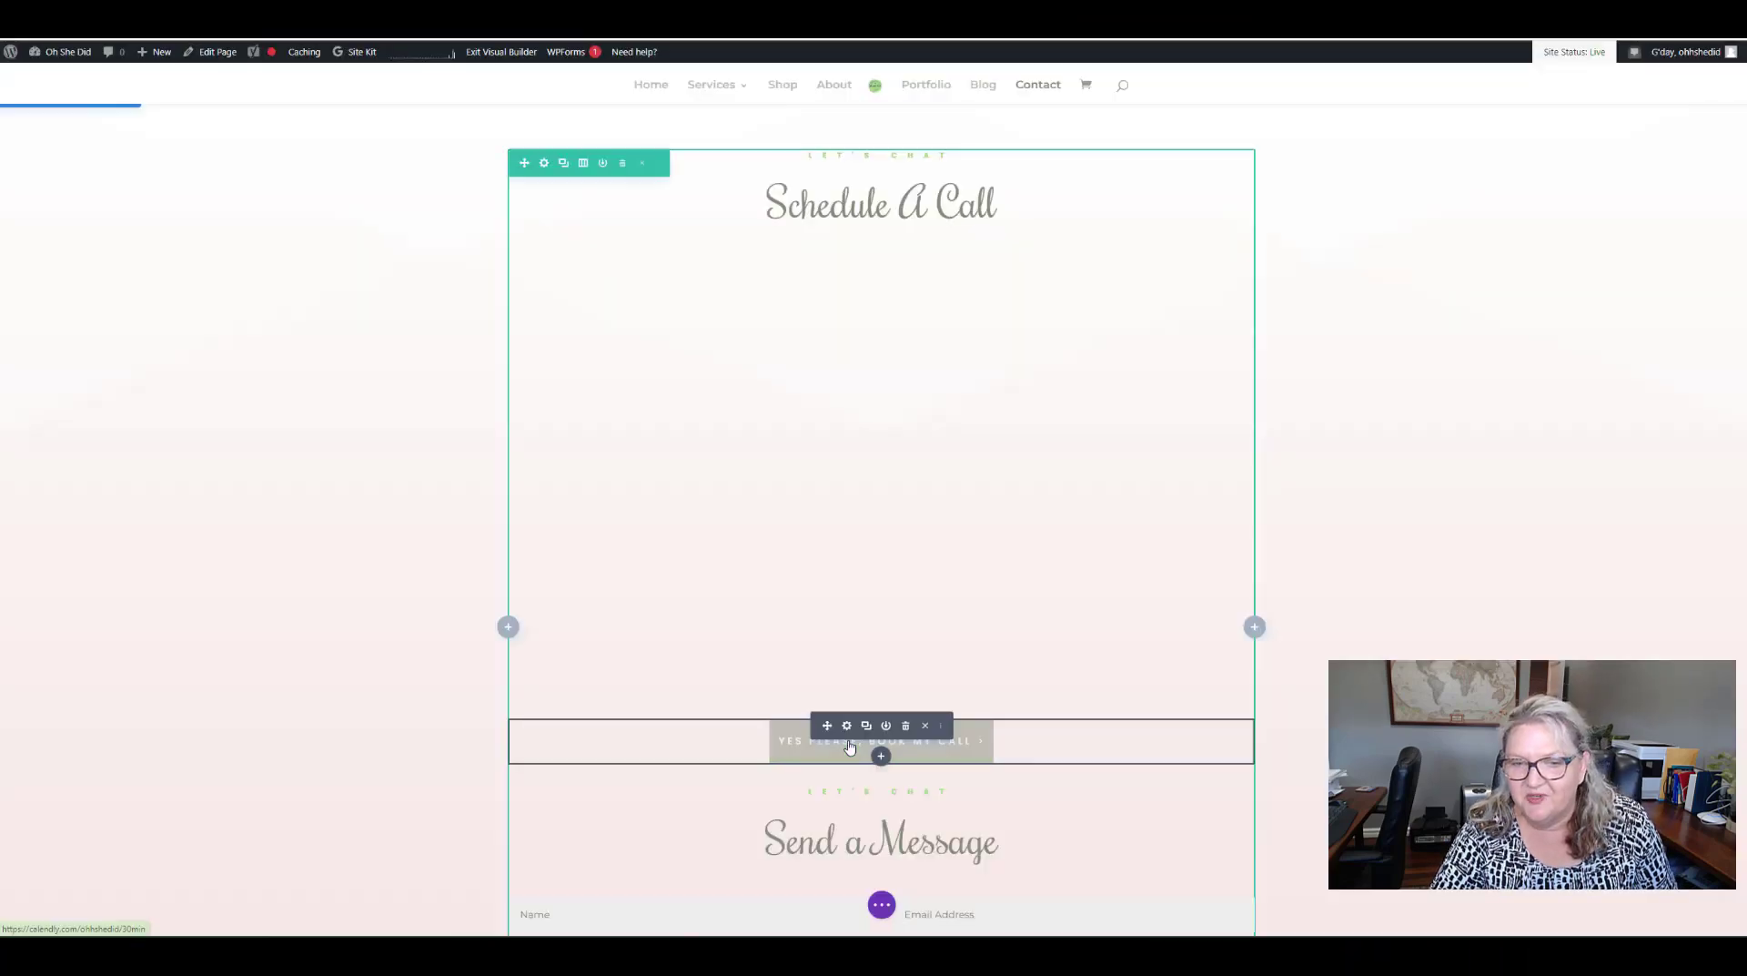
{"action": "left_click", "coordinate": [906, 731]}
{"action": "scroll", "coordinate": [925, 574], "scroll_direction": "down", "scroll_amount": 1}
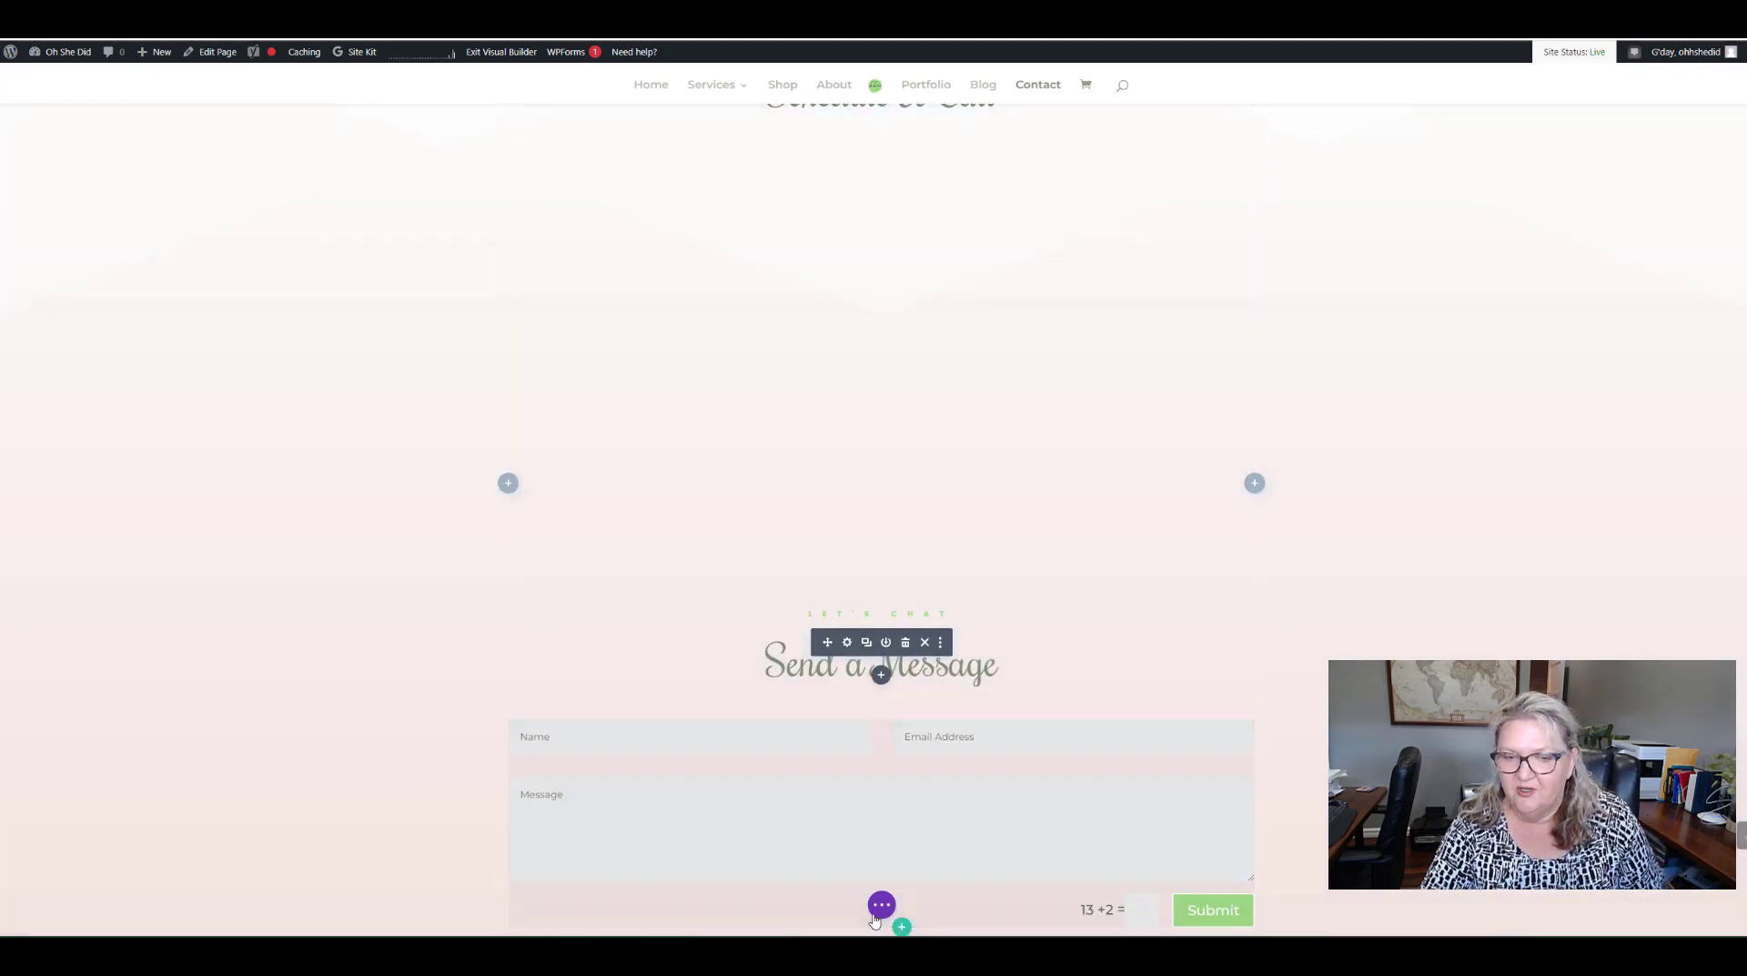
{"action": "left_click", "coordinate": [881, 904]}
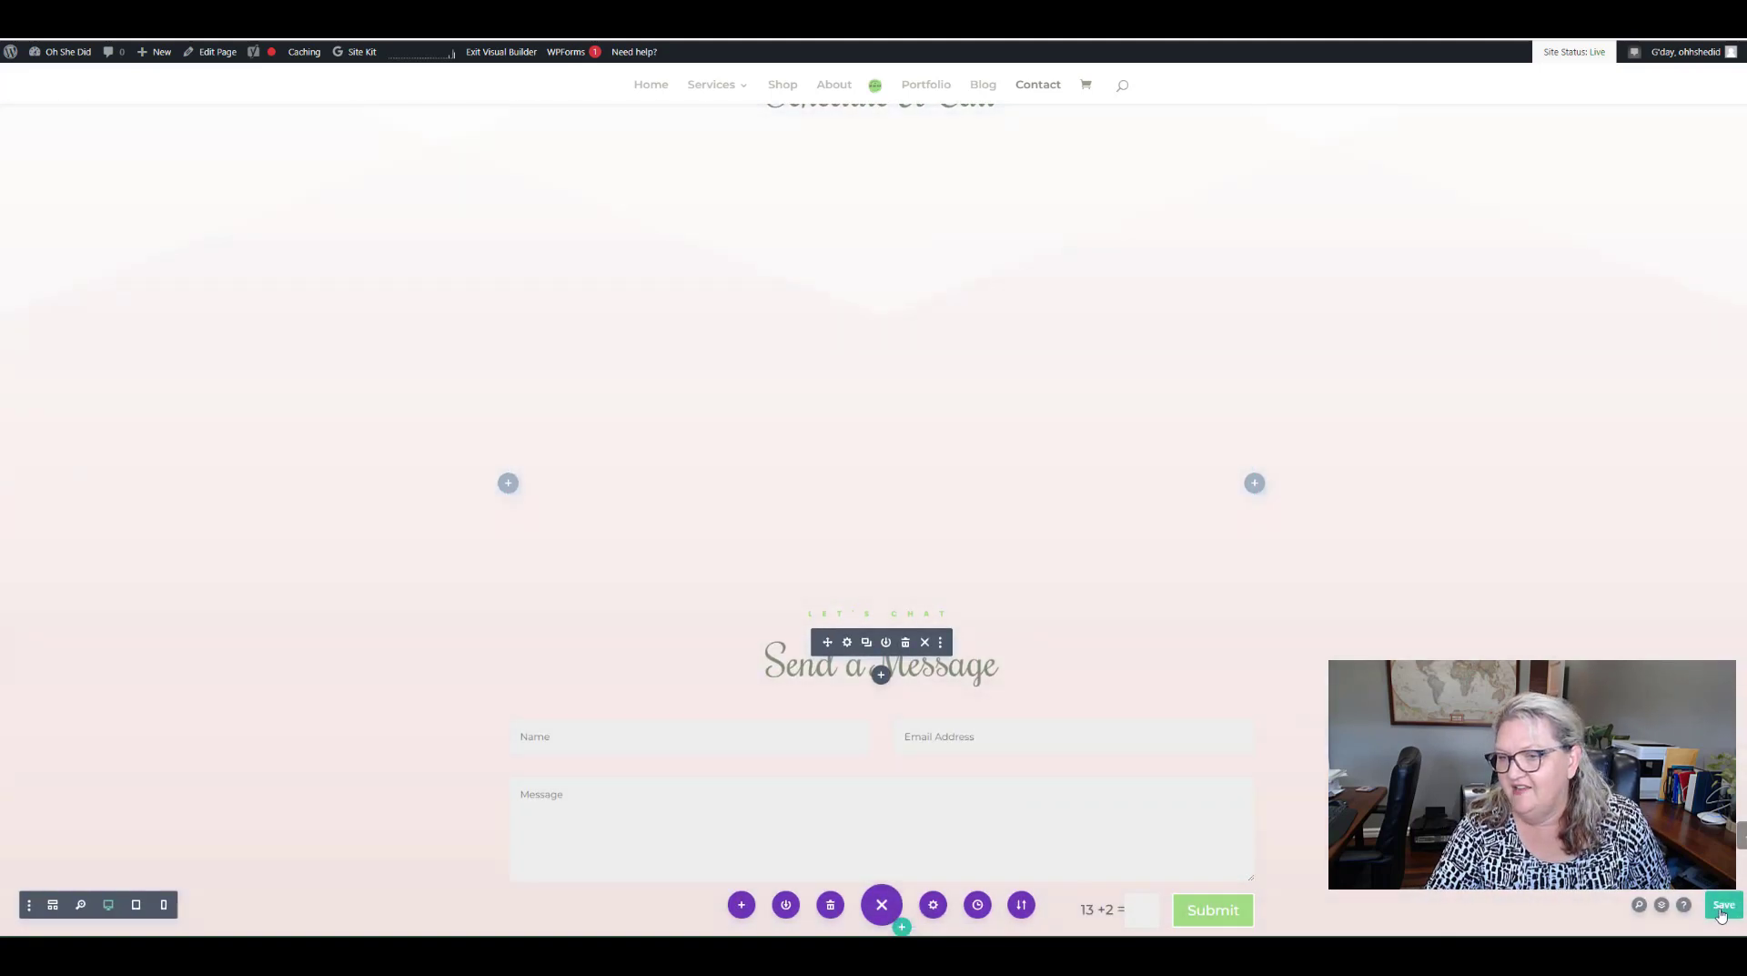
{"action": "left_click", "coordinate": [1720, 912]}
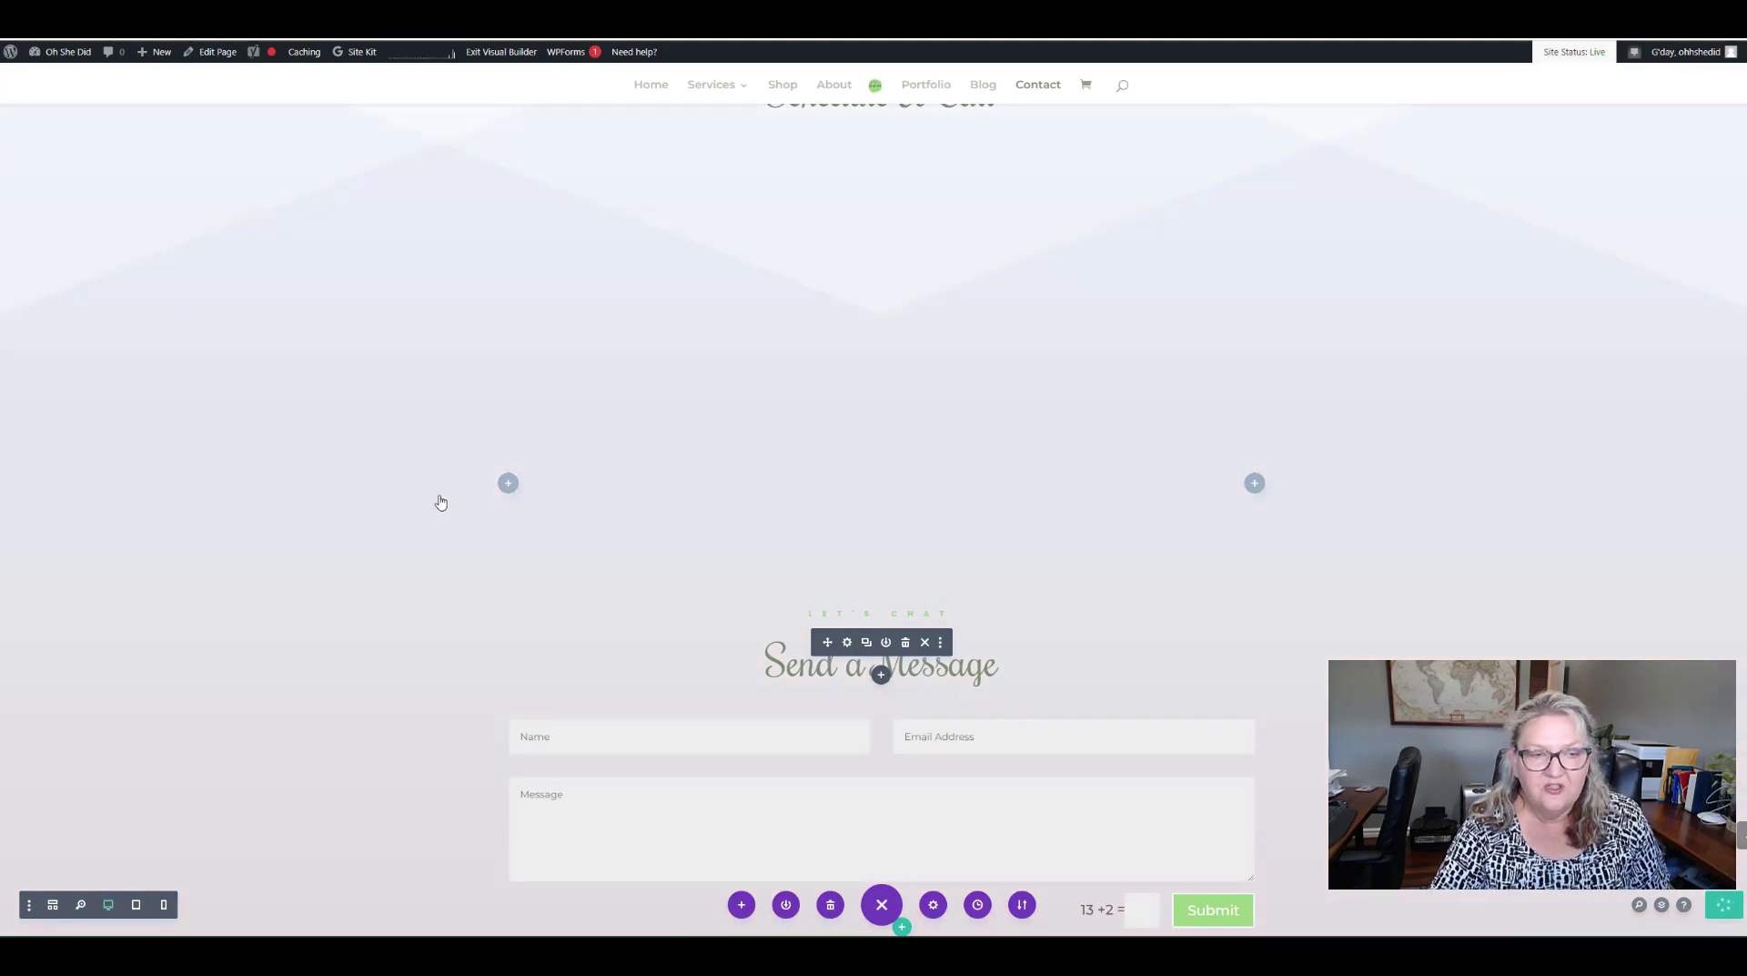
Step: Load ohshedid.com in a new incognito window and review the Schedule A Call section on the live Contact page
{"action": "key", "text": "ctrl+shift+n"}
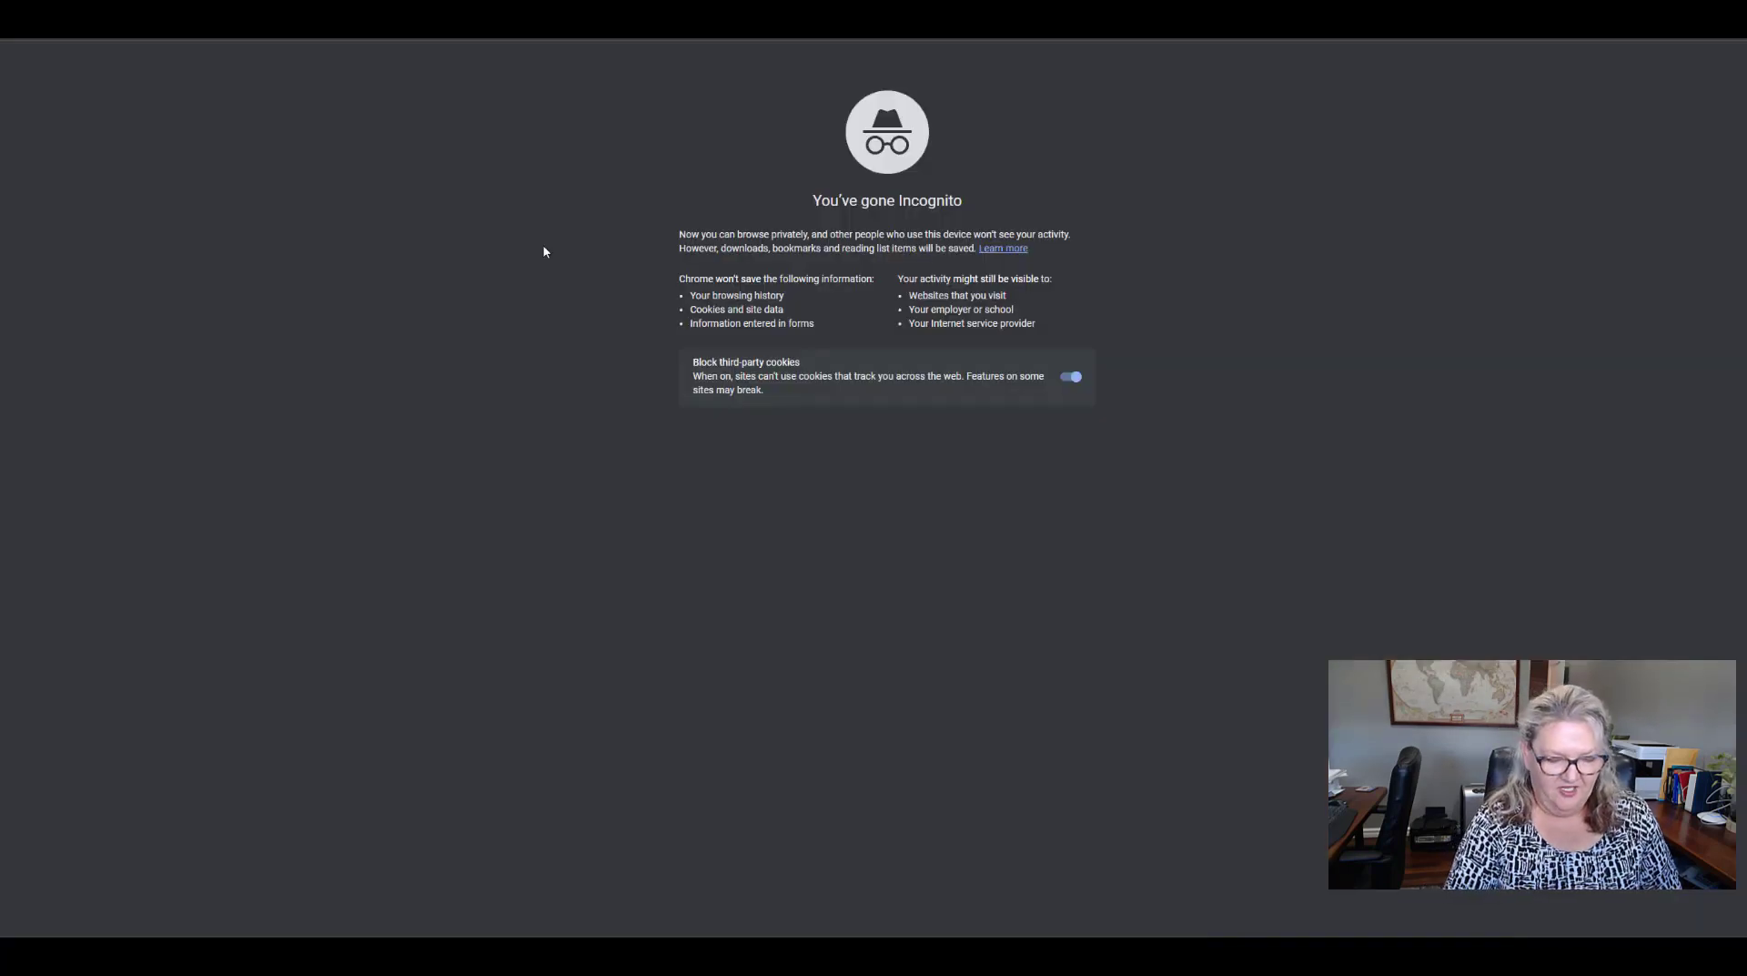
{"action": "type", "text": "ohshedid"}
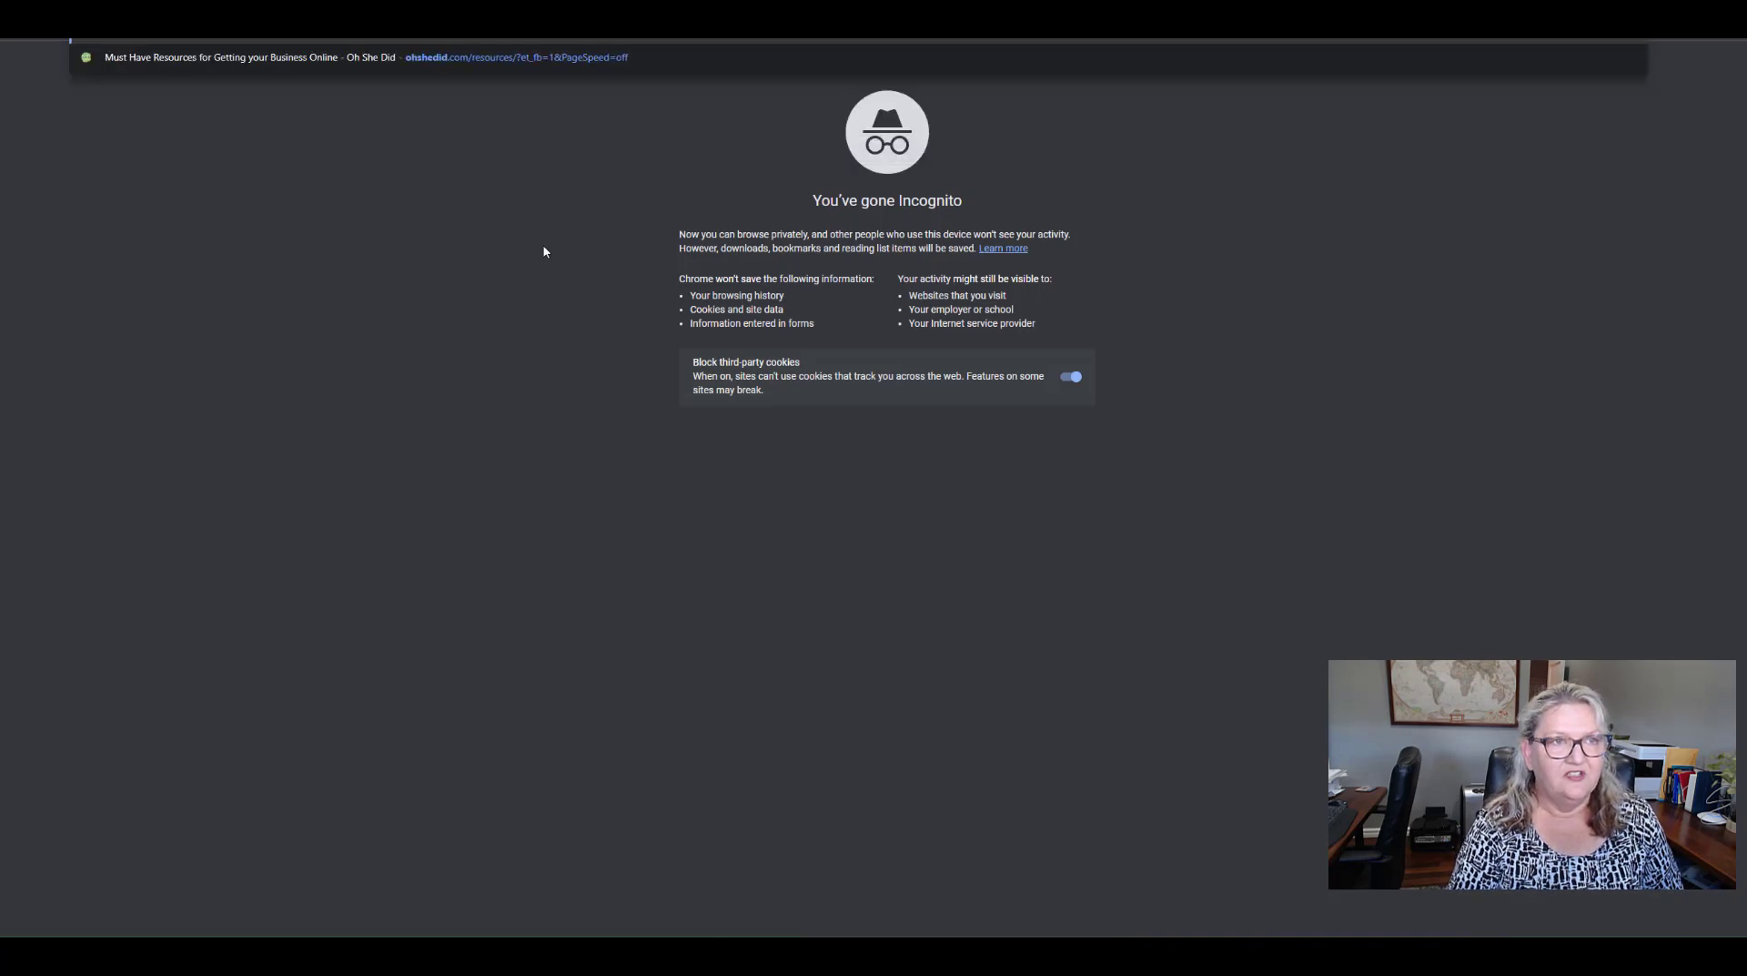
{"action": "type", "text": ".com"}
{"action": "key", "text": "Return"}
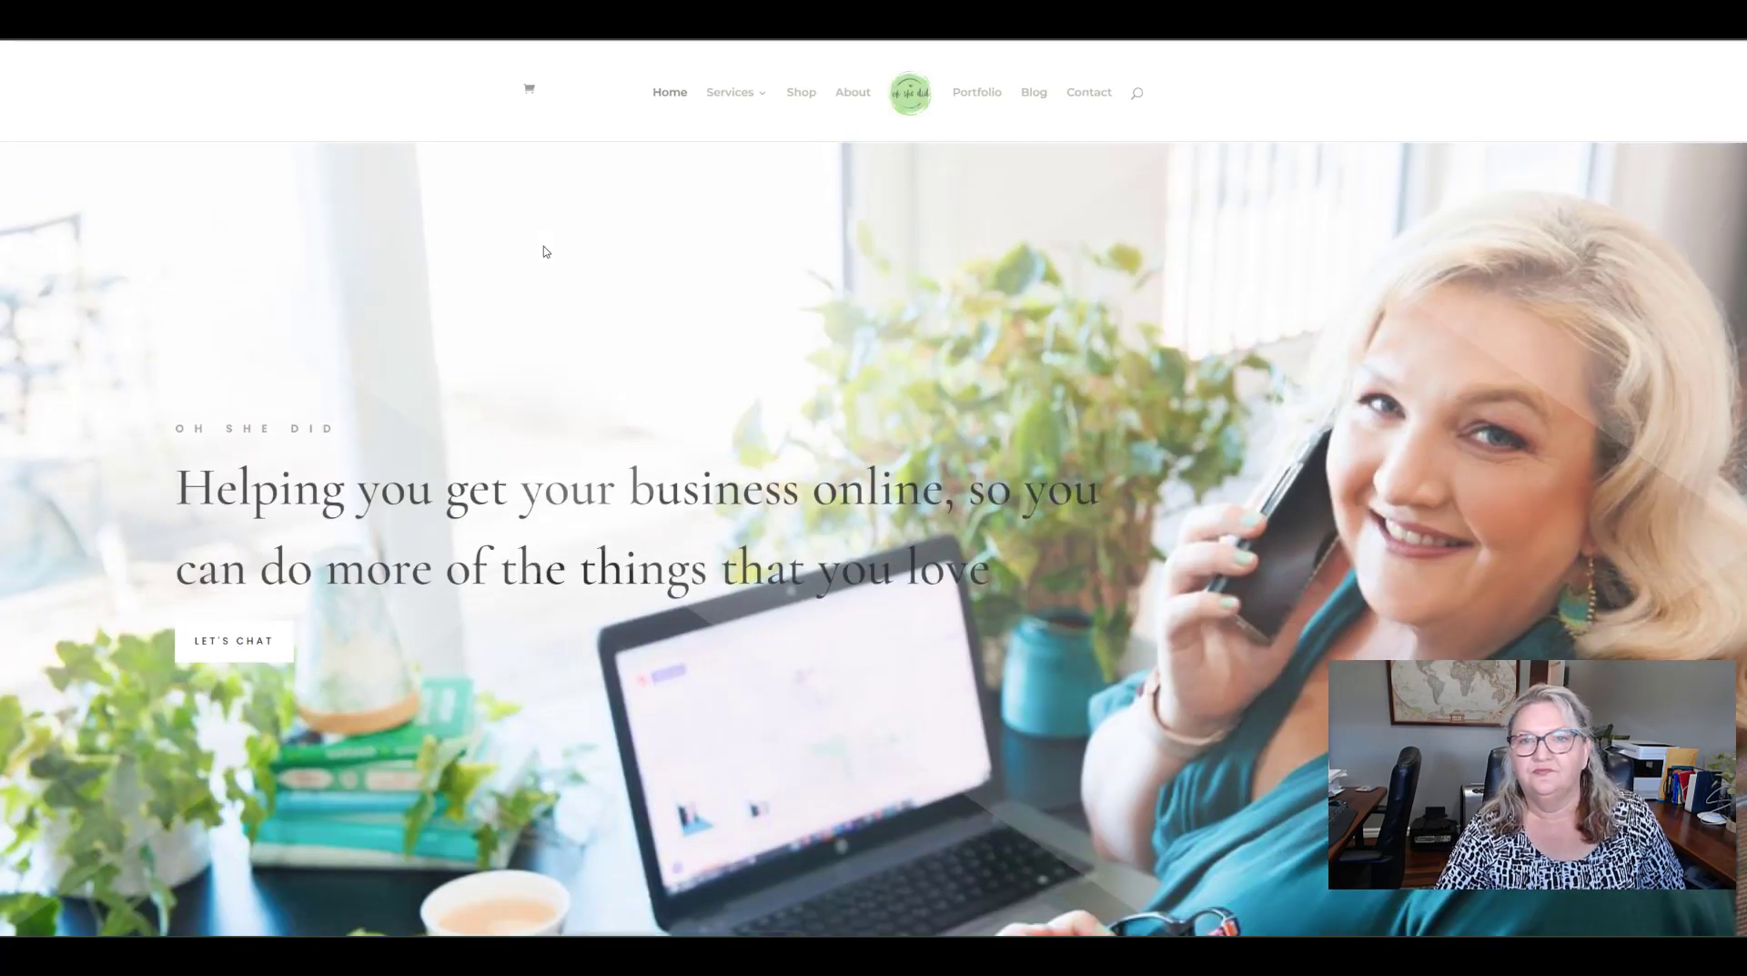
{"action": "left_click", "coordinate": [1099, 101]}
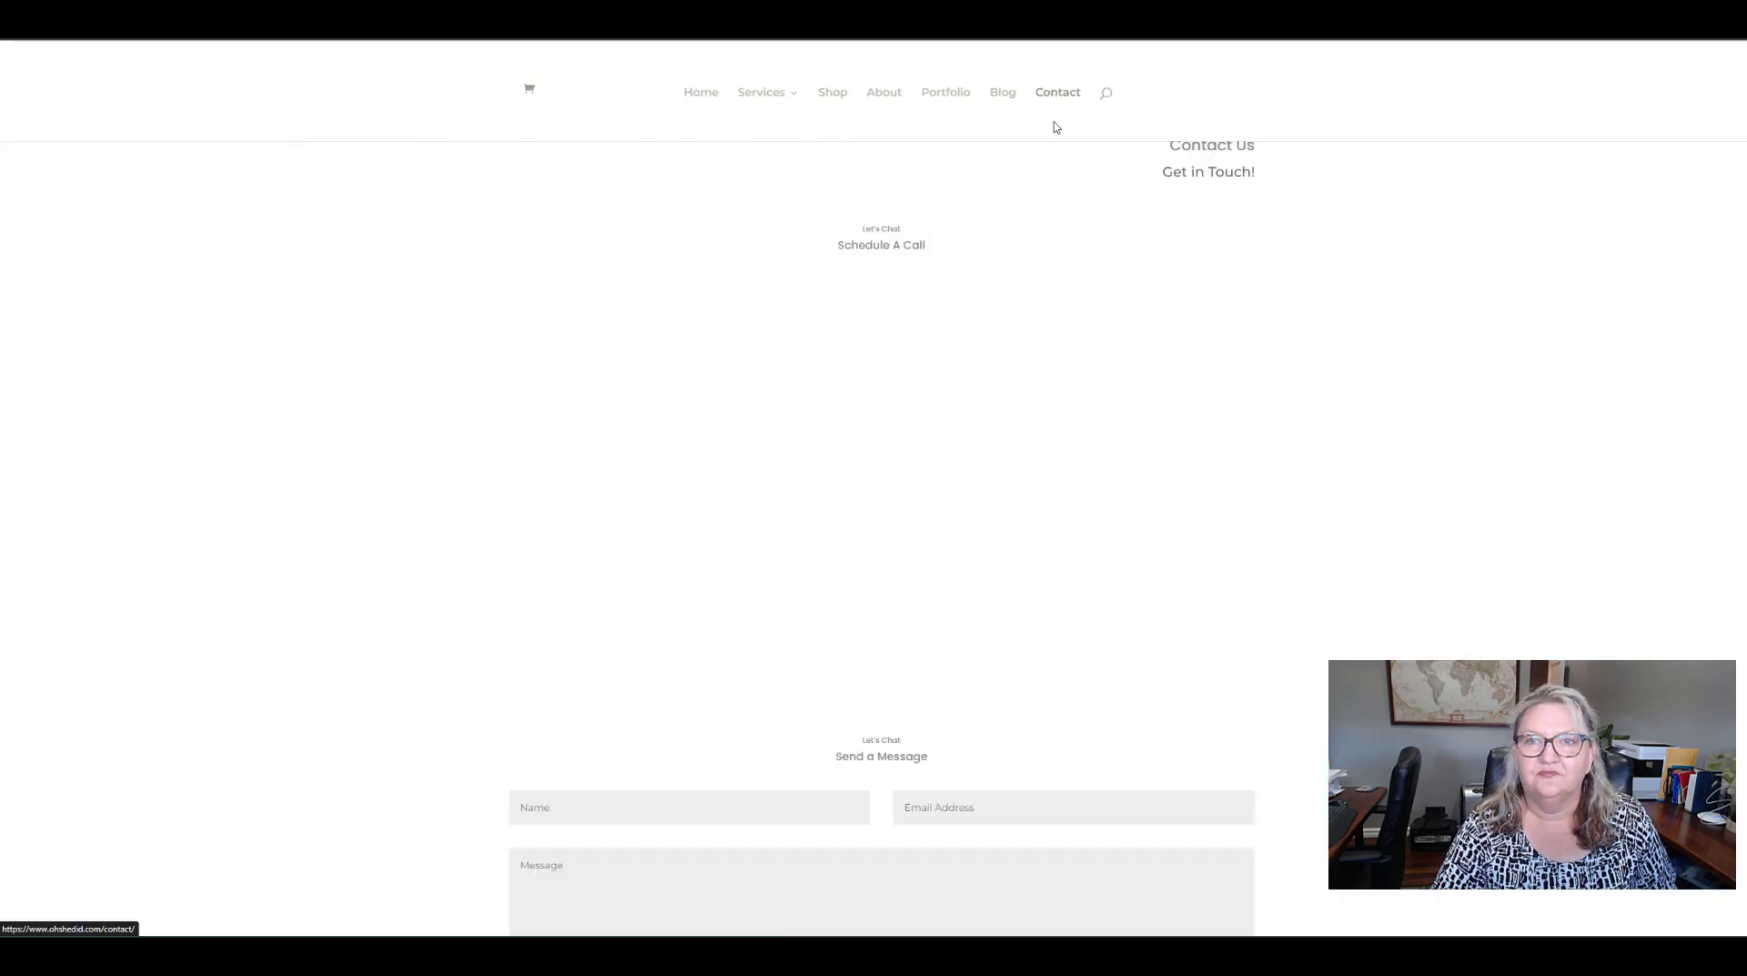
{"action": "scroll", "coordinate": [246, 418], "scroll_direction": "down", "scroll_amount": 6}
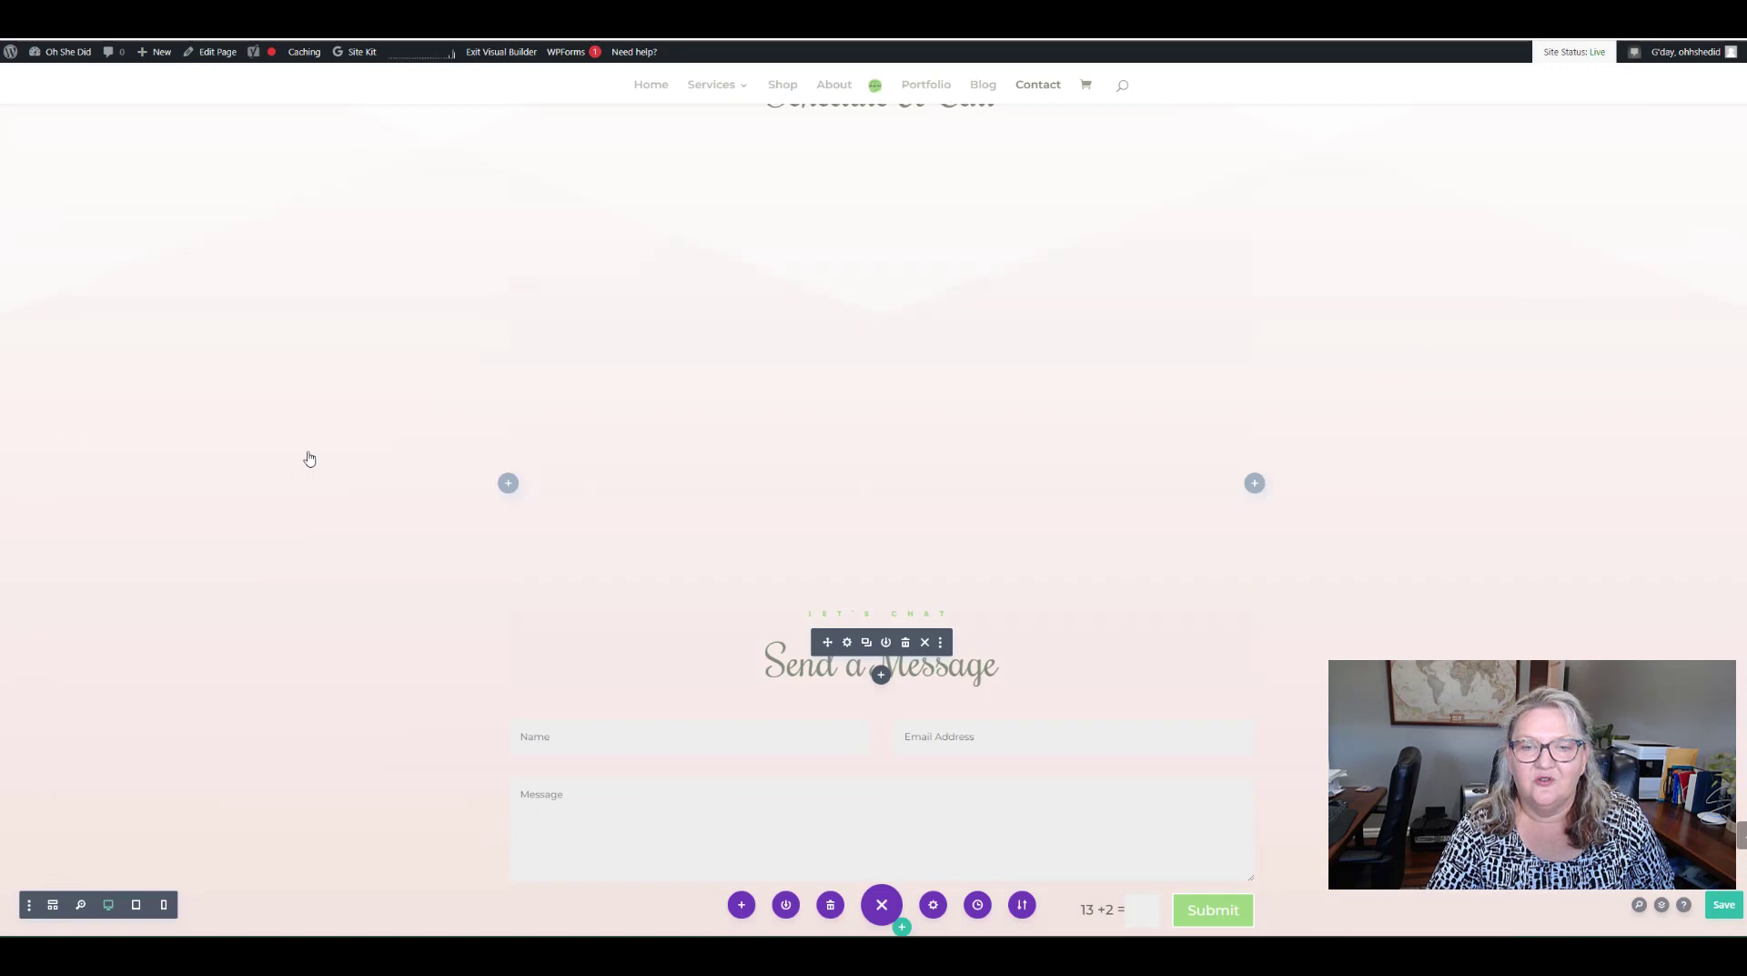
{"action": "scroll", "coordinate": [273, 455], "scroll_direction": "up", "scroll_amount": 3}
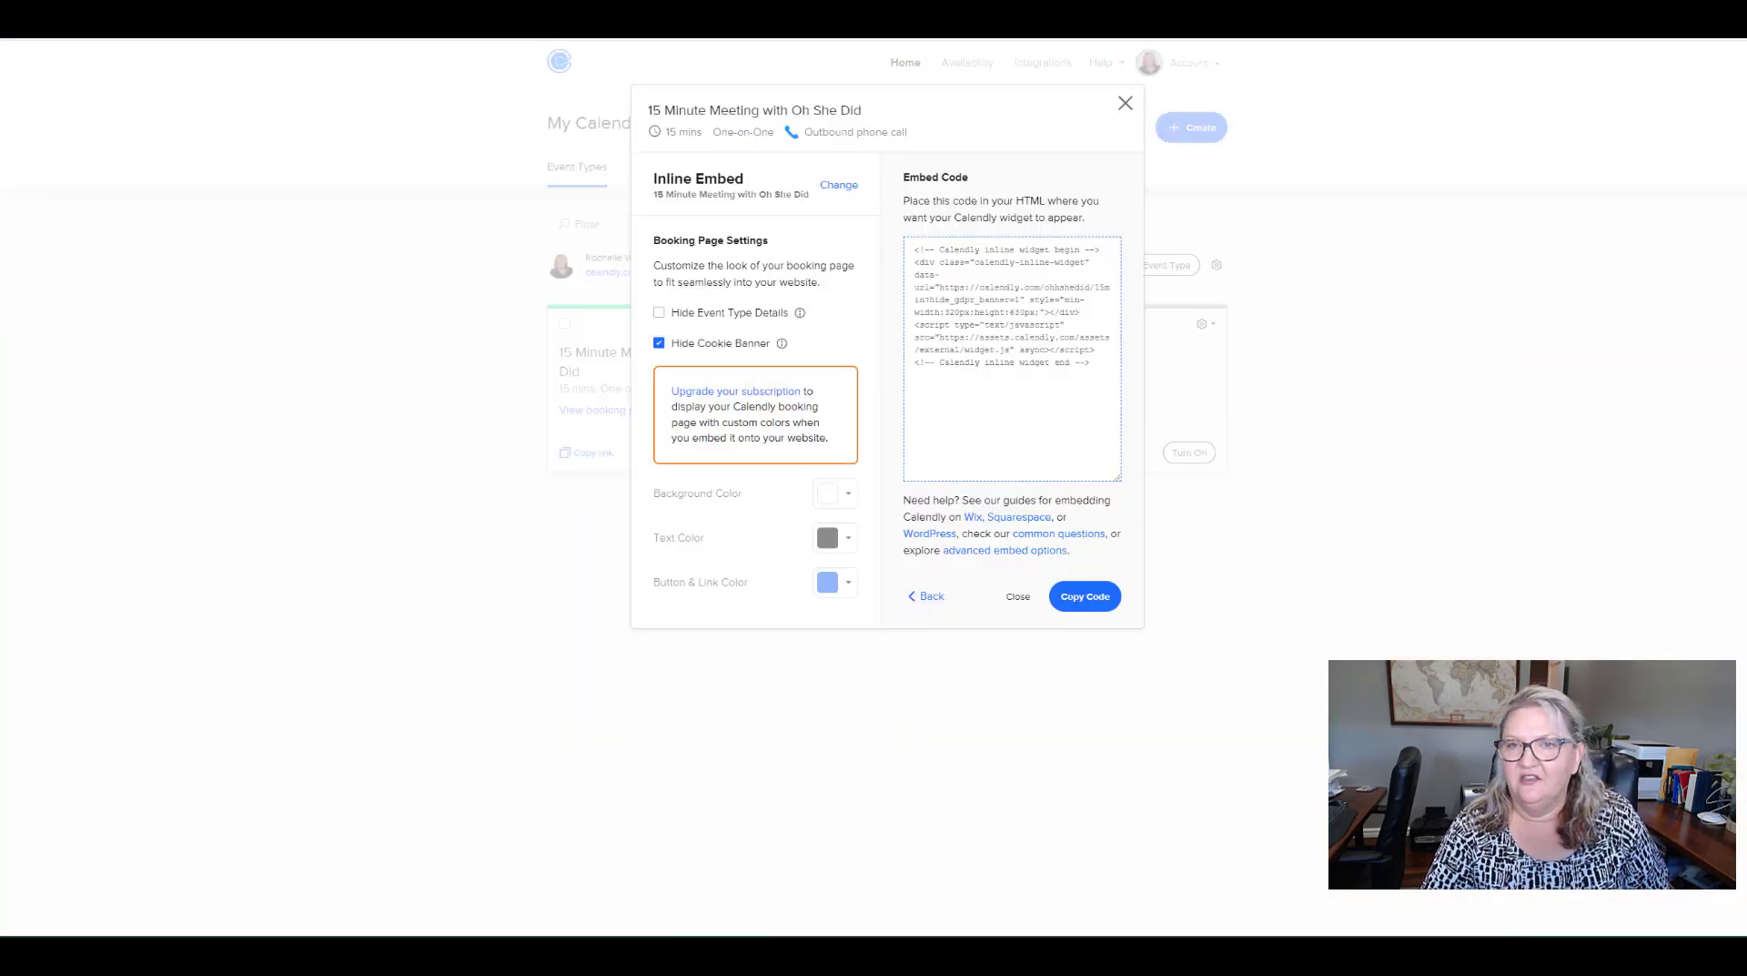
Step: In Calendly, close the Inline Embed code, review the add-to-website options for the 15 Minute Meeting with Oh She Did, and close them
{"action": "left_click", "coordinate": [1125, 103]}
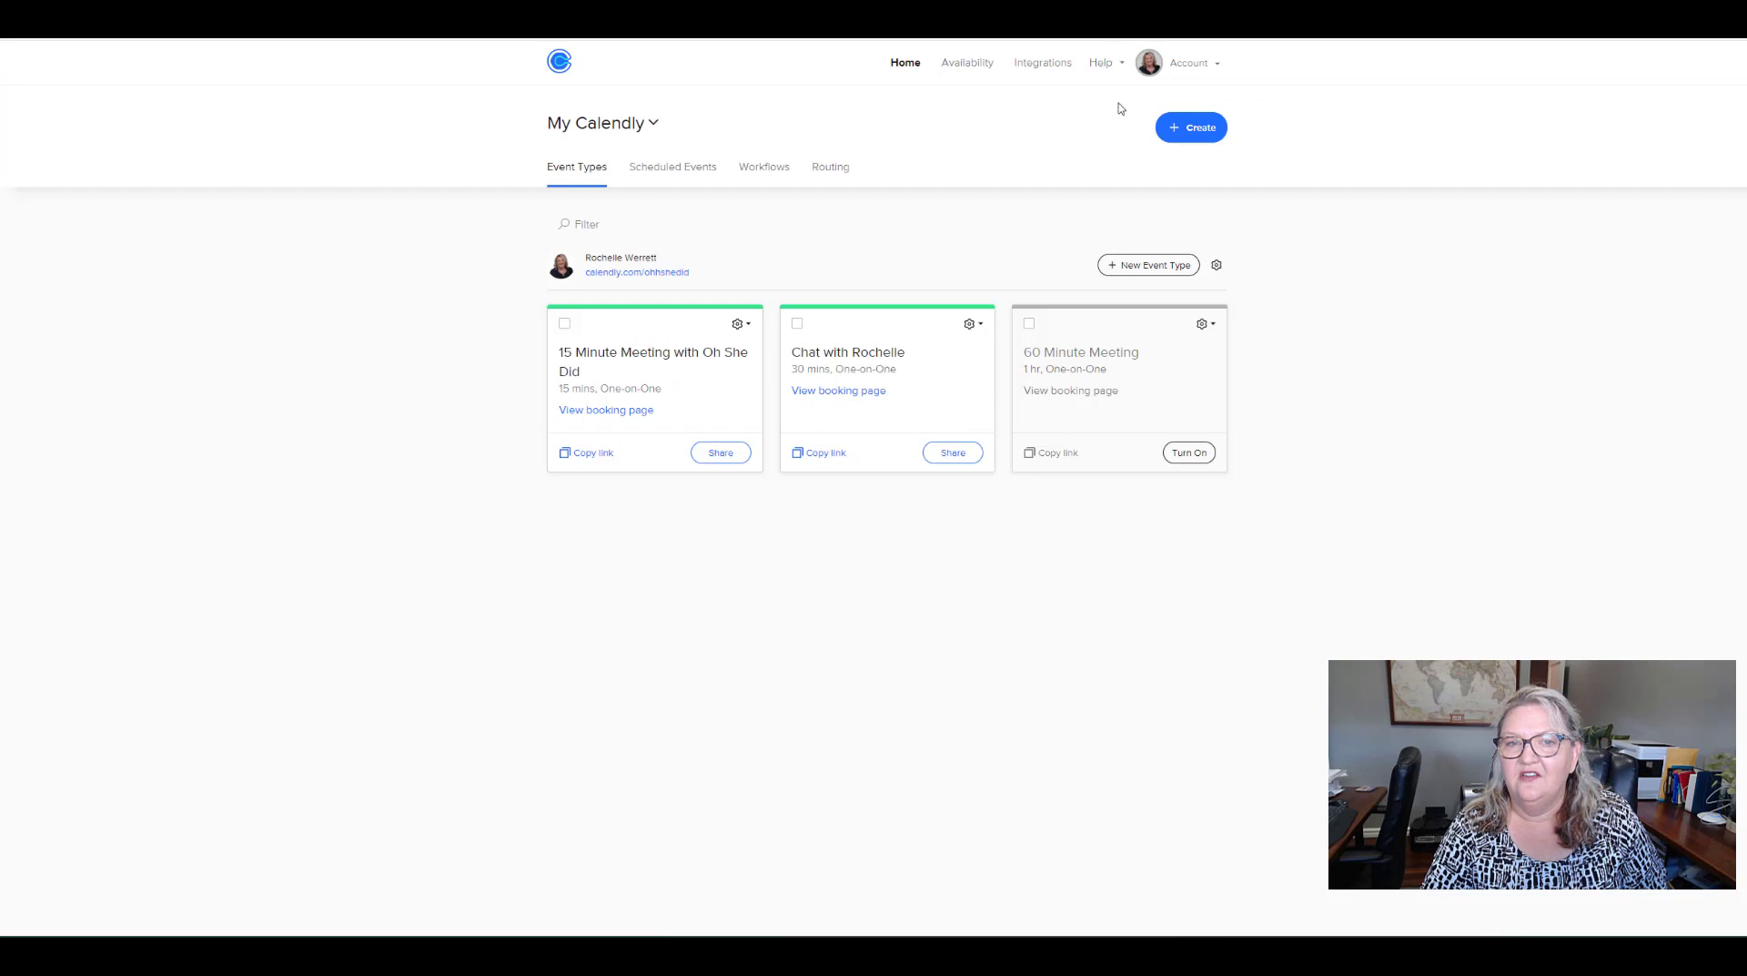
{"action": "left_click", "coordinate": [732, 452]}
{"action": "left_click", "coordinate": [1020, 180]}
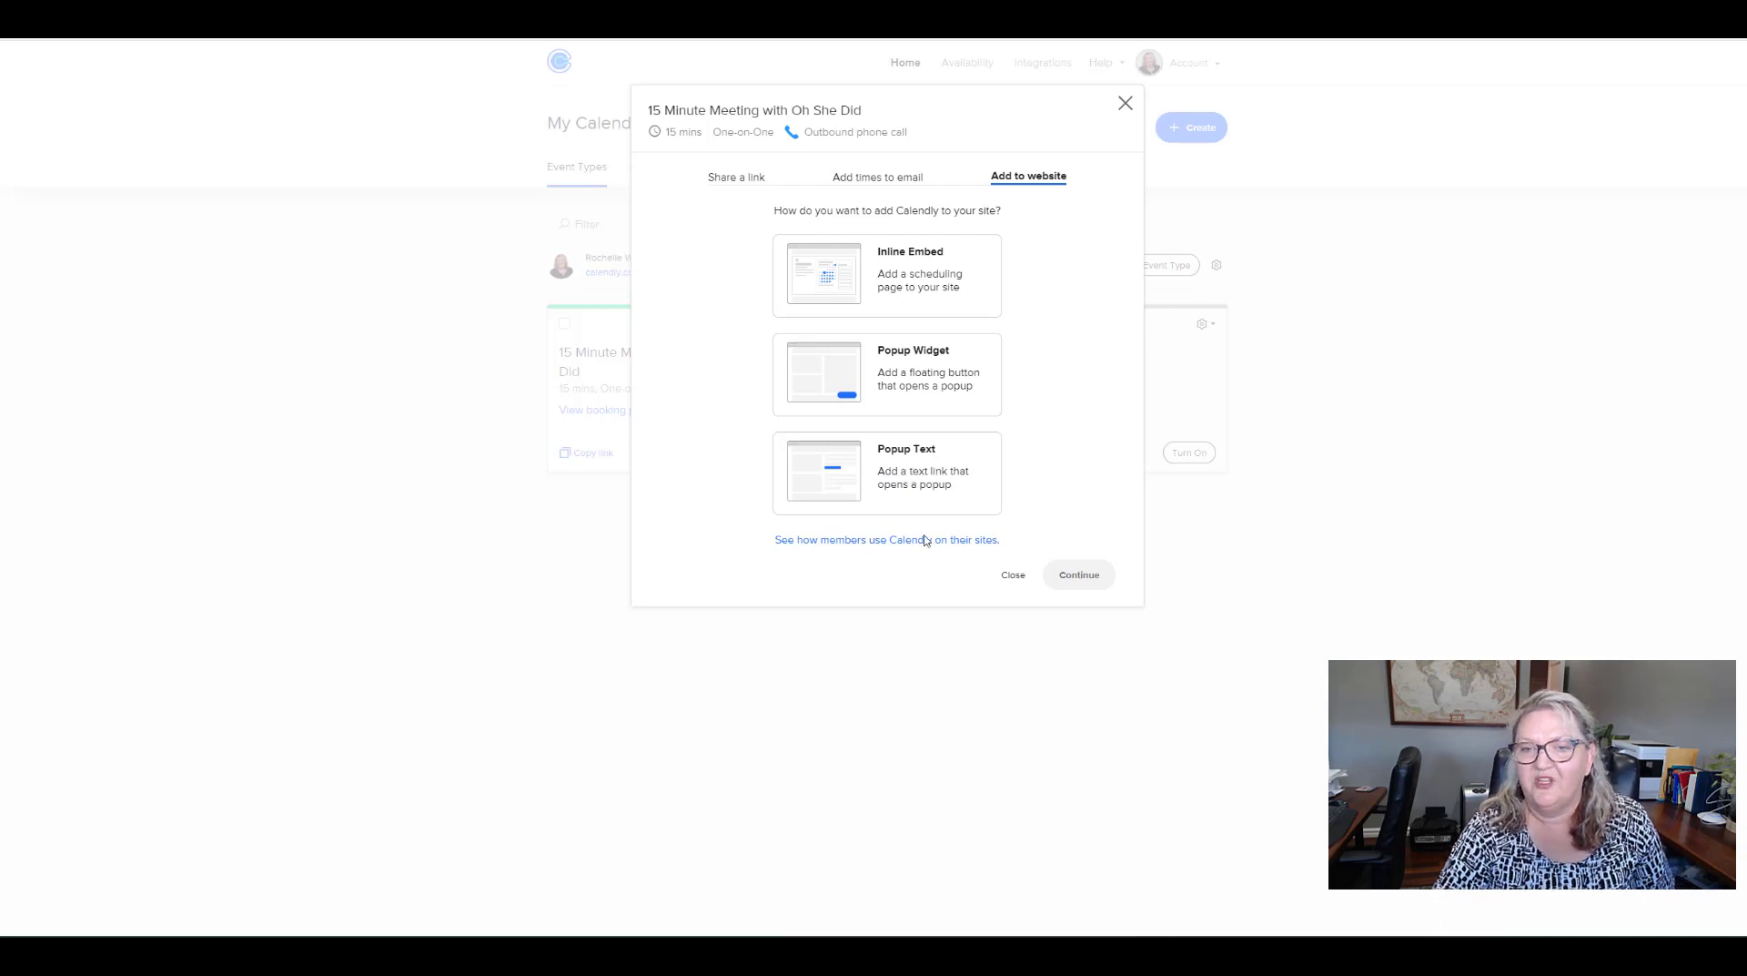
{"action": "left_click", "coordinate": [1014, 576]}
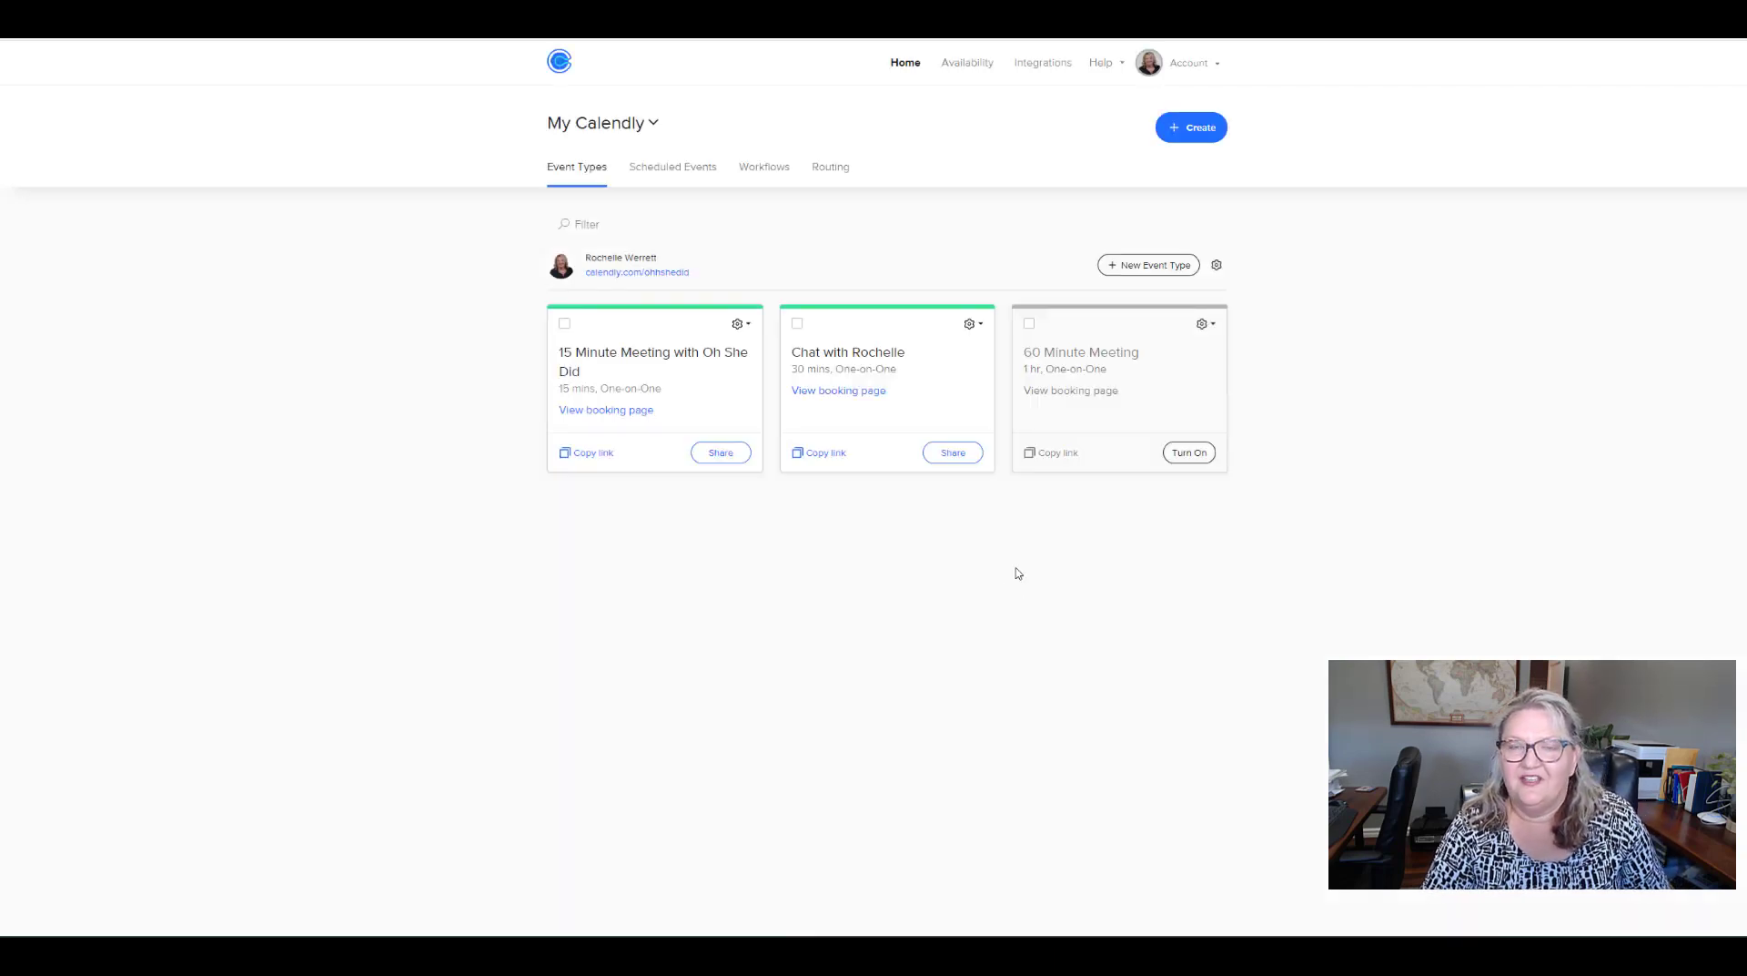